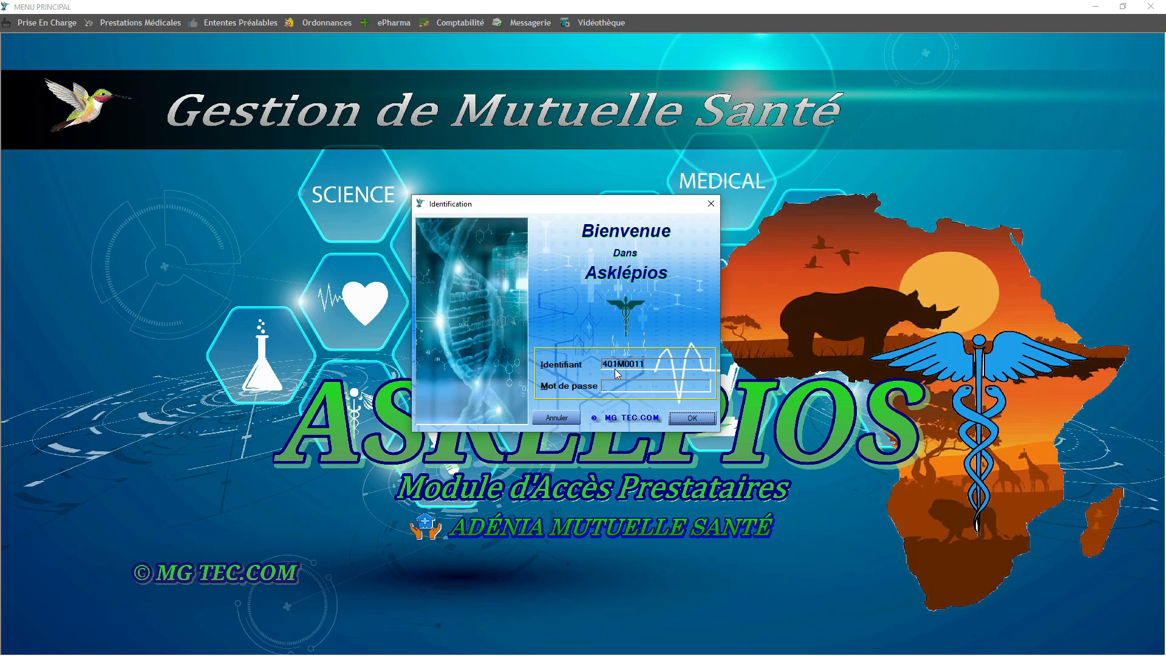
- Log in to the provider module by pasting the account password and dismiss the welcome message
left_click(623, 385)
right_click(622, 386)
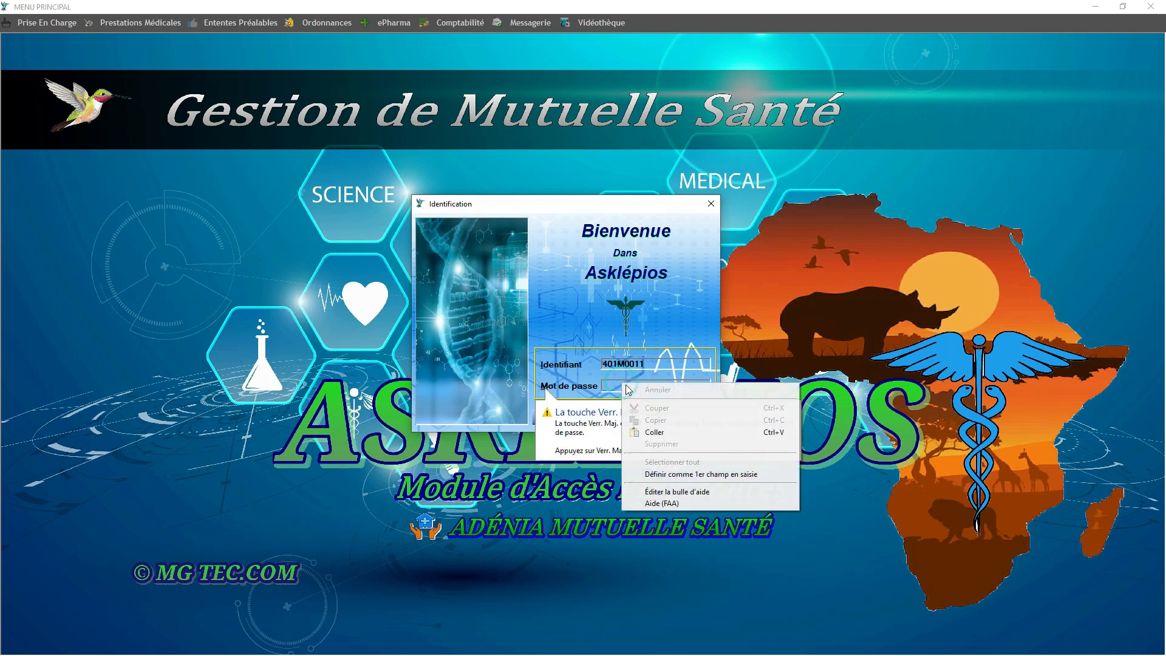
left_click(661, 433)
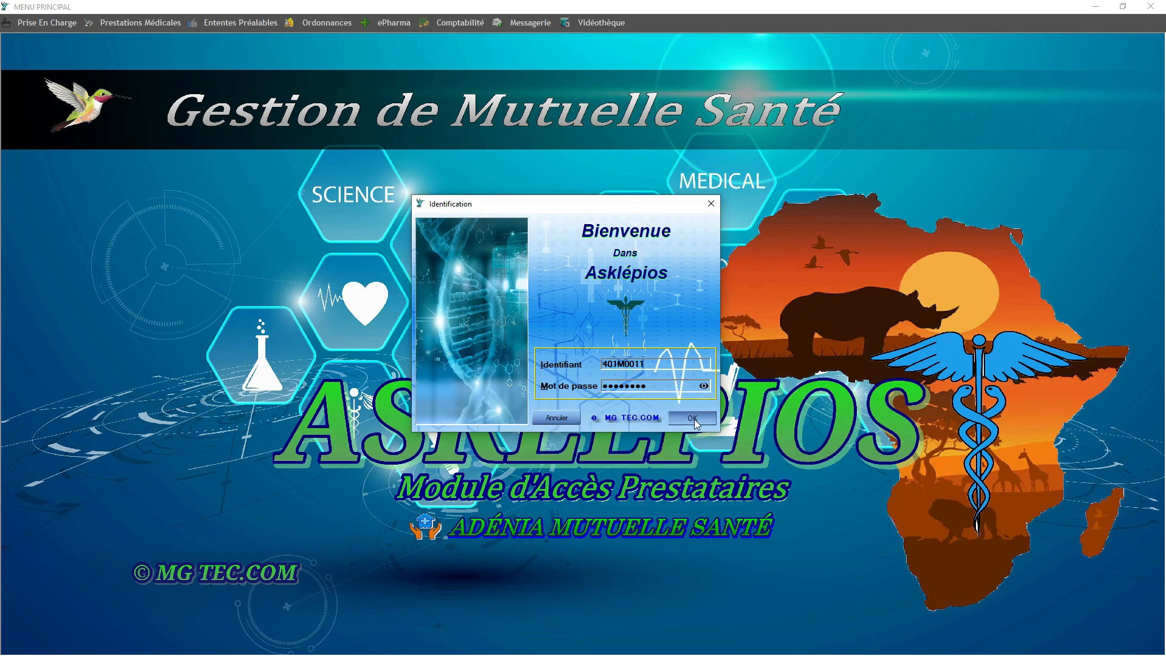
left_click(697, 423)
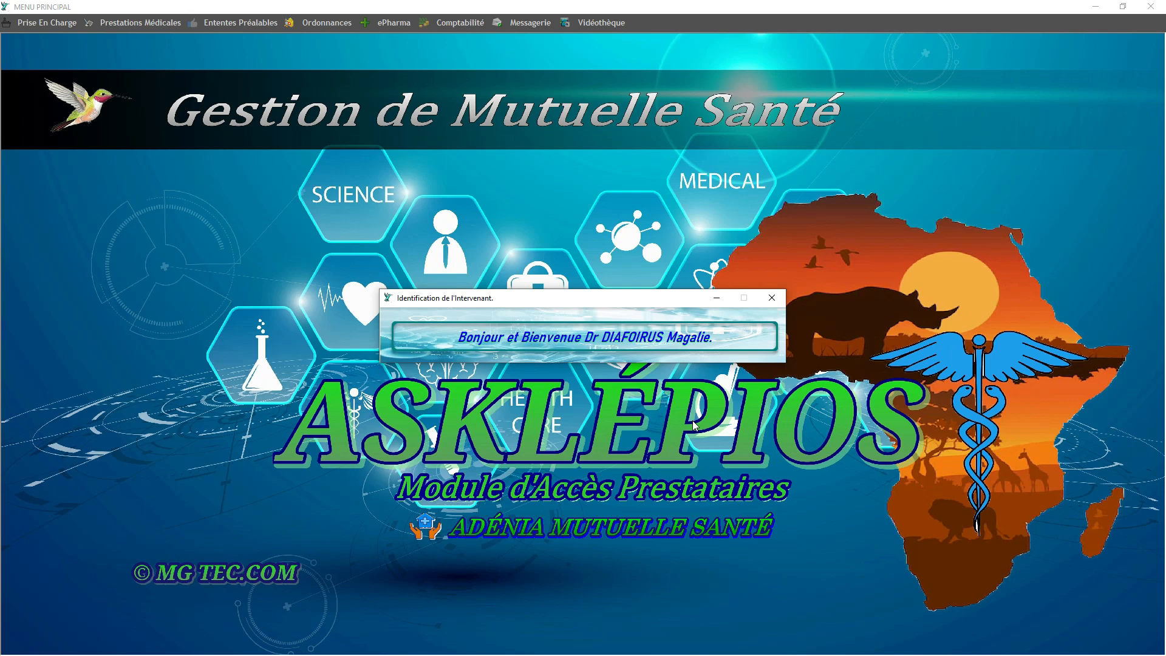
left_click(772, 305)
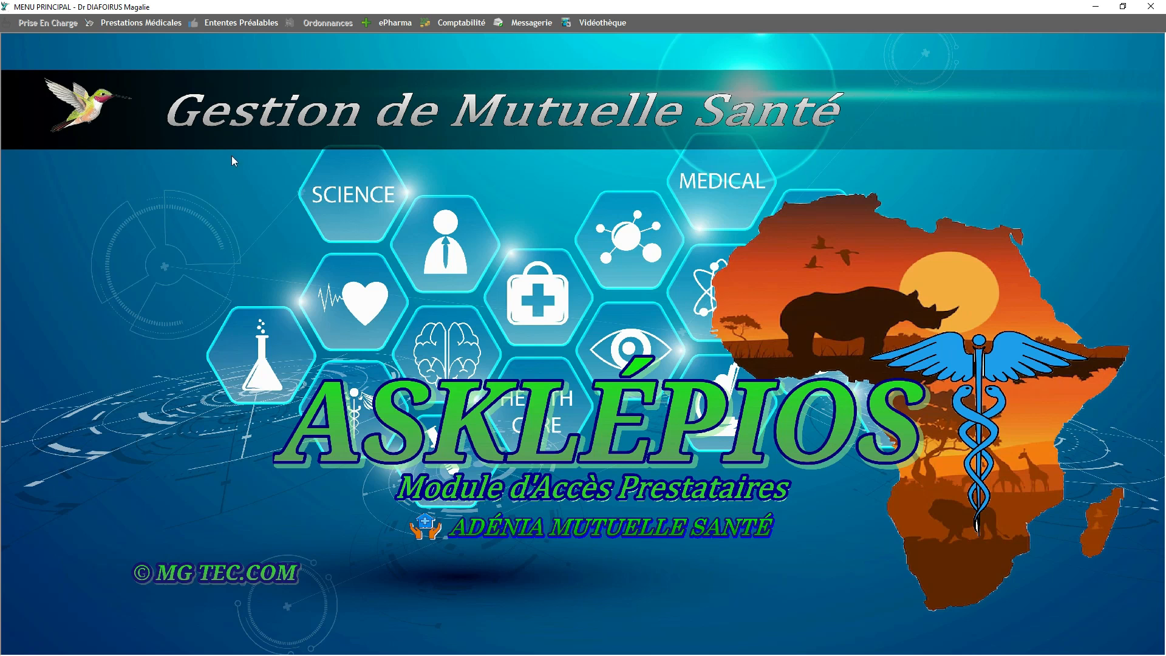
- Start a new medical service record and enter the insured member's card number to open its form
left_click(147, 26)
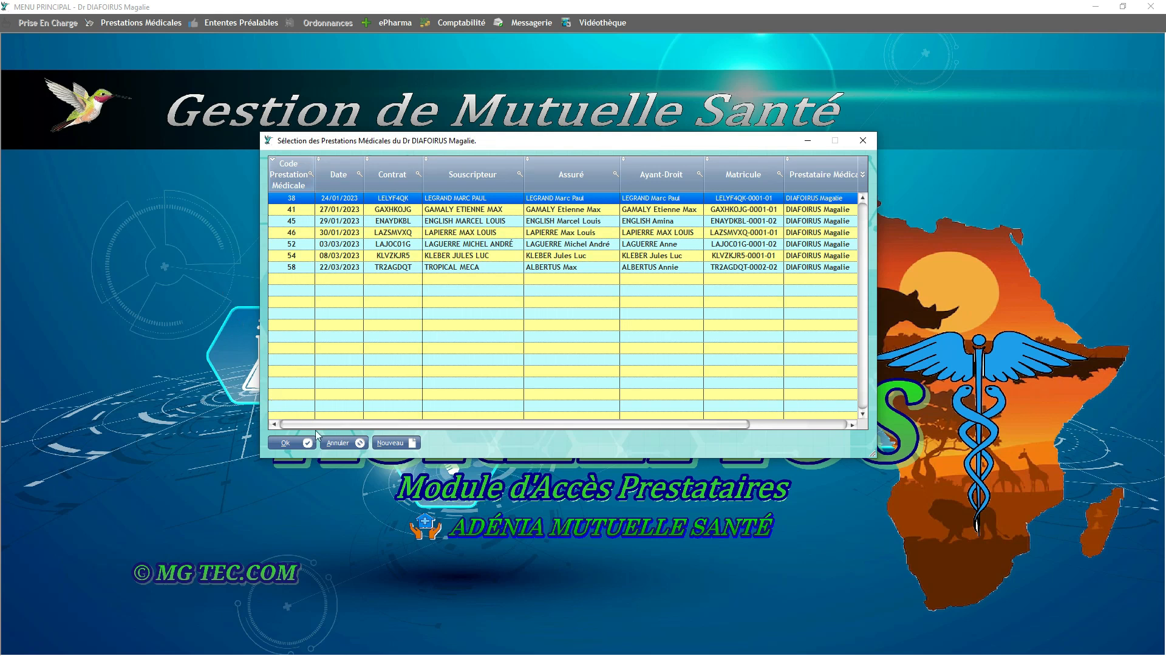
left_click(401, 445)
left_click_drag(547, 345, 592, 325)
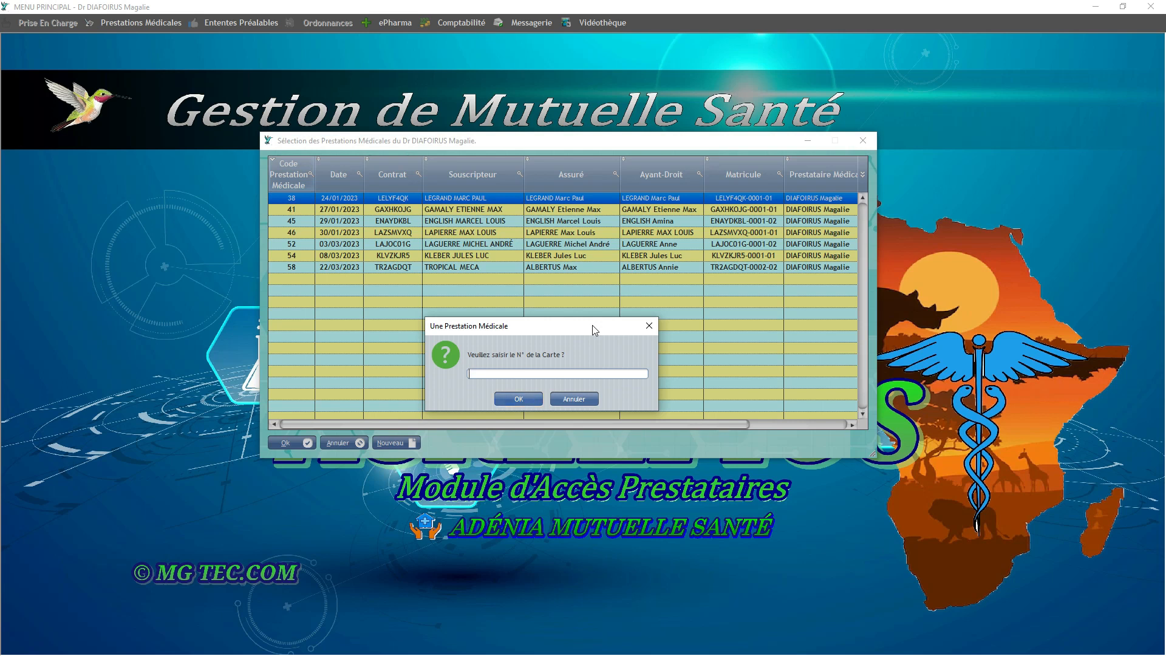
left_click_drag(592, 326, 615, 330)
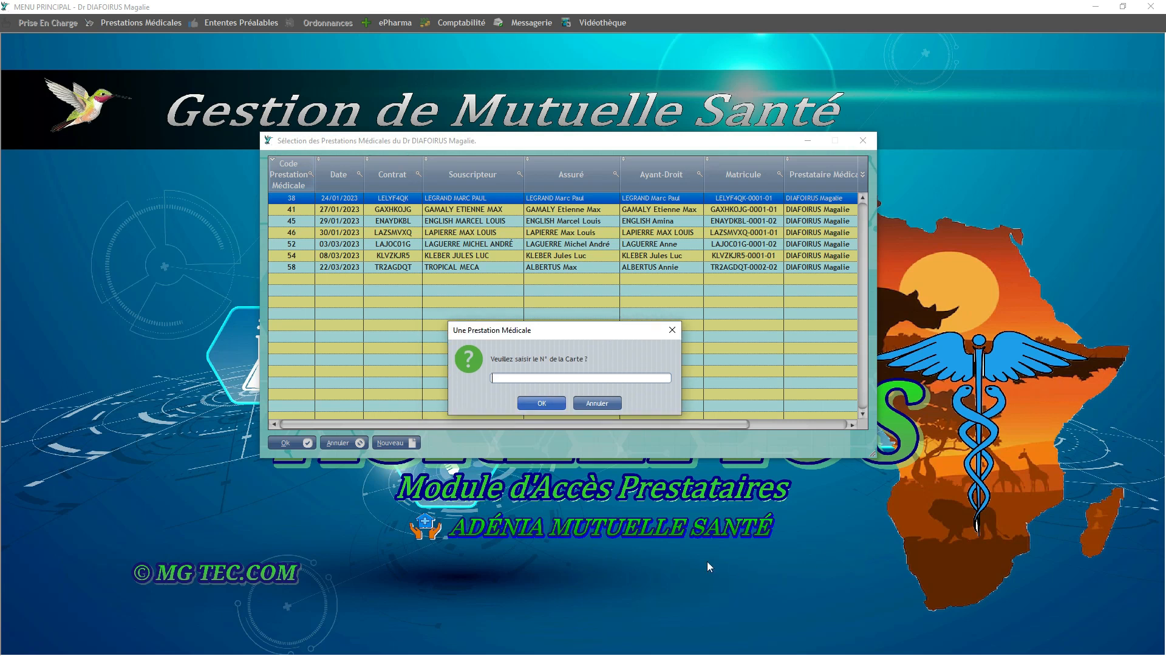
right_click(543, 376)
left_click(573, 434)
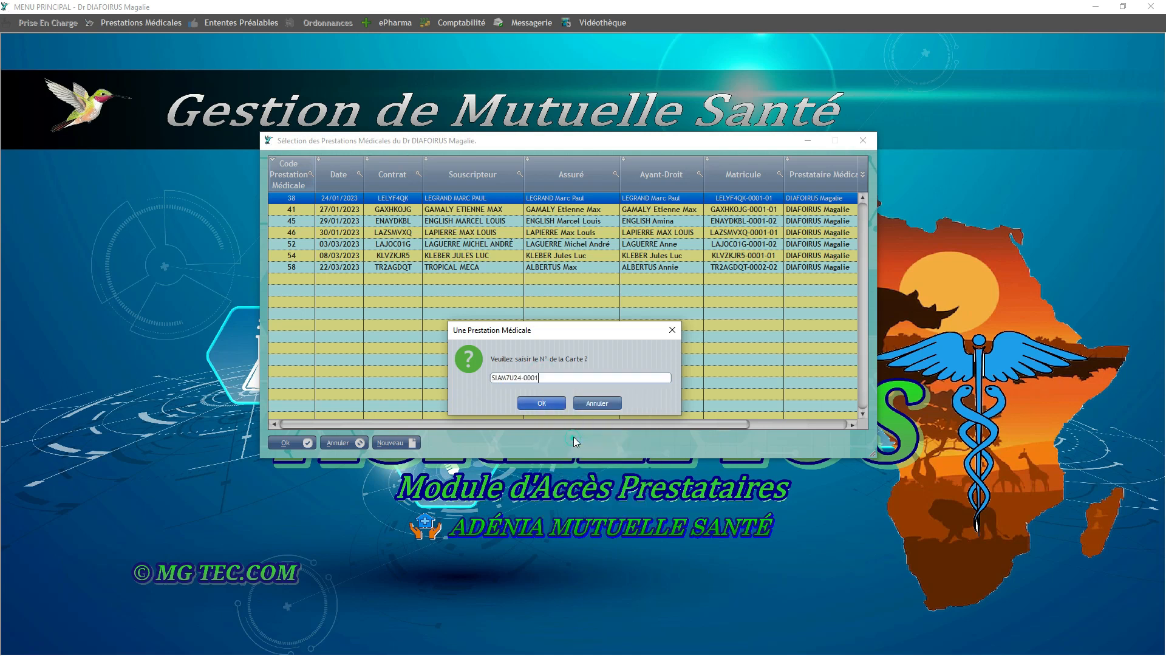
left_click(539, 404)
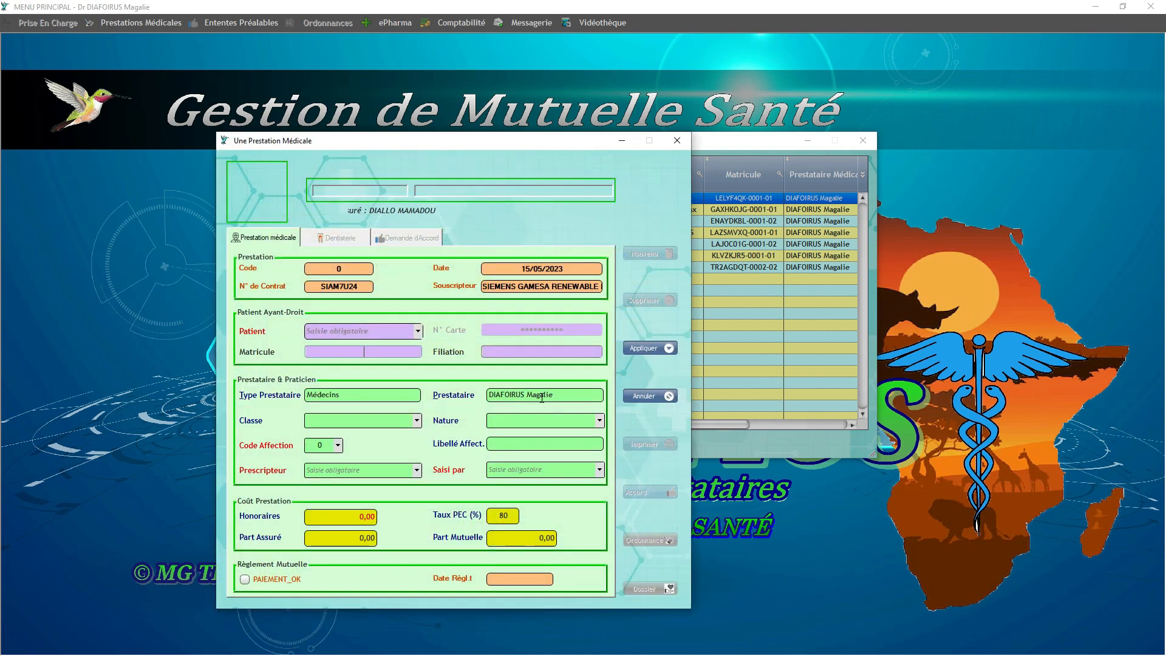
- Select the family member listed as Assuré as the patient and fill in the matricule and filiation
left_click_drag(511, 138, 589, 141)
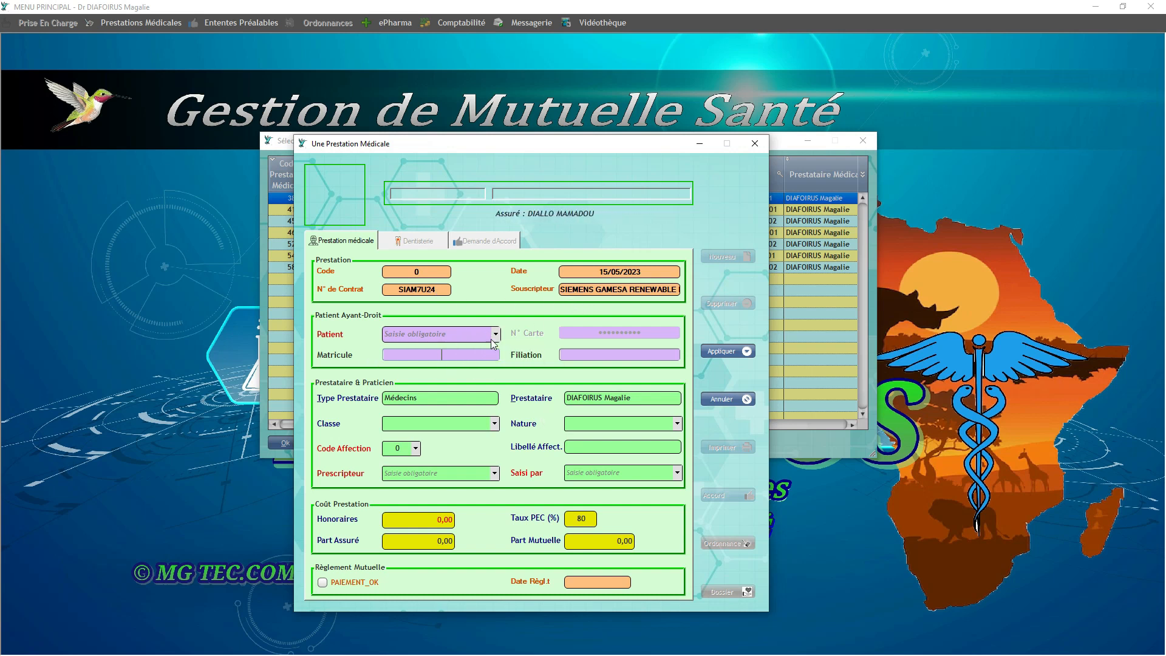
left_click(496, 334)
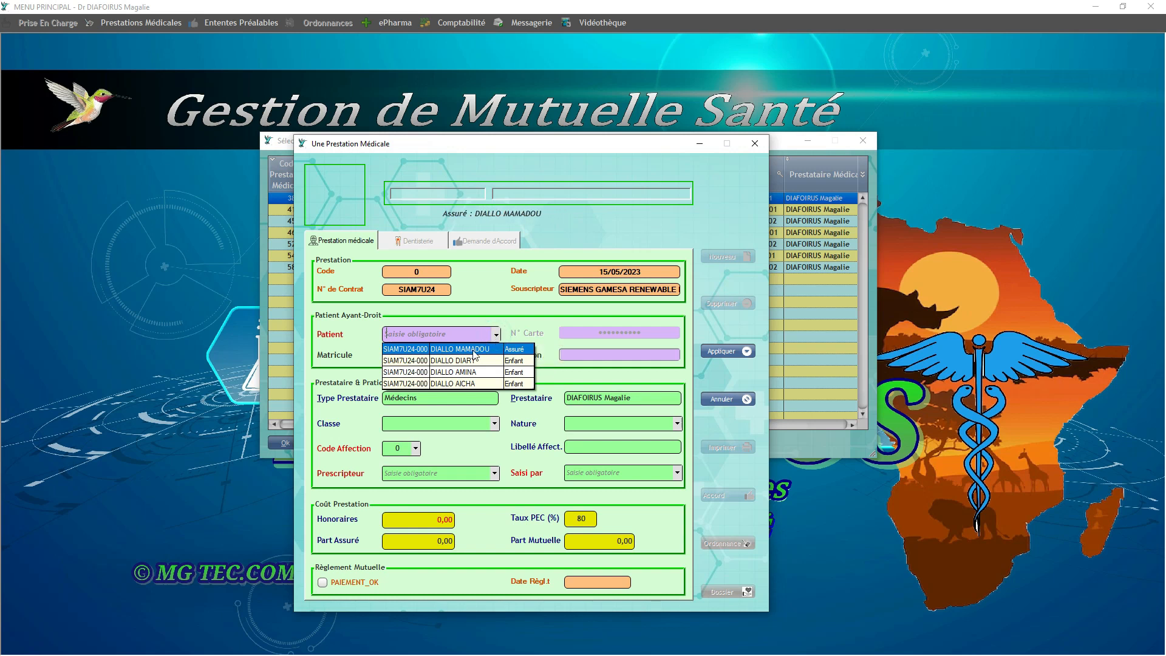
left_click(473, 349)
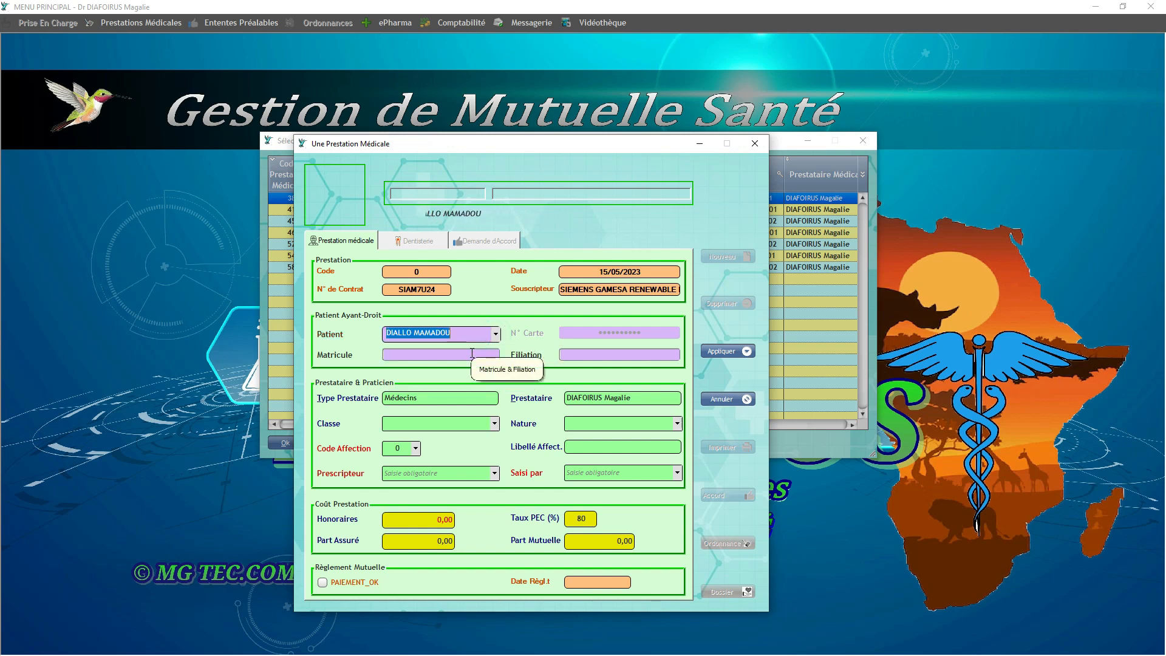
left_click(470, 353)
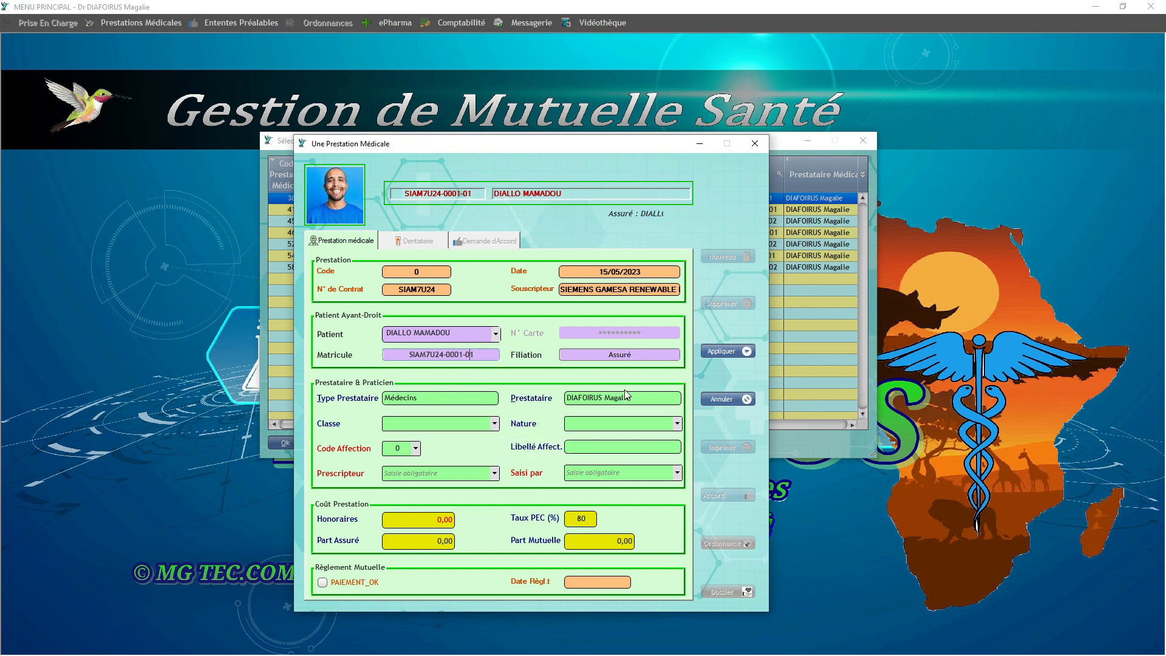
- Set the service's class to Consultations / Divers and its nature to Consultation Généraliste
left_click(495, 424)
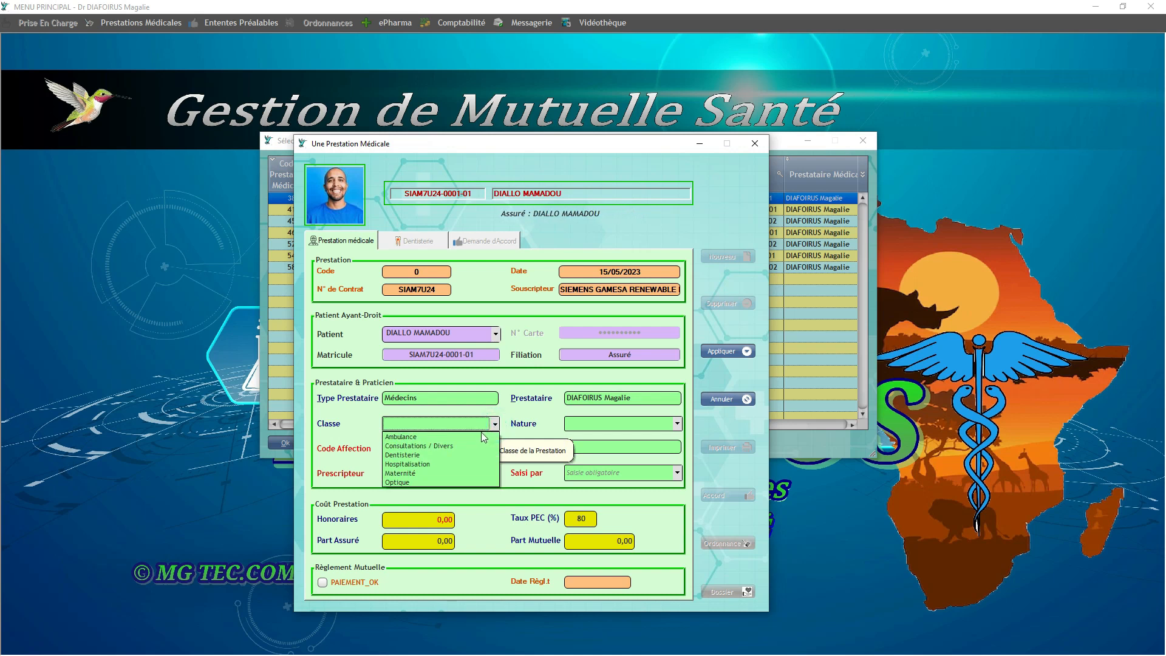
left_click(468, 444)
left_click(677, 424)
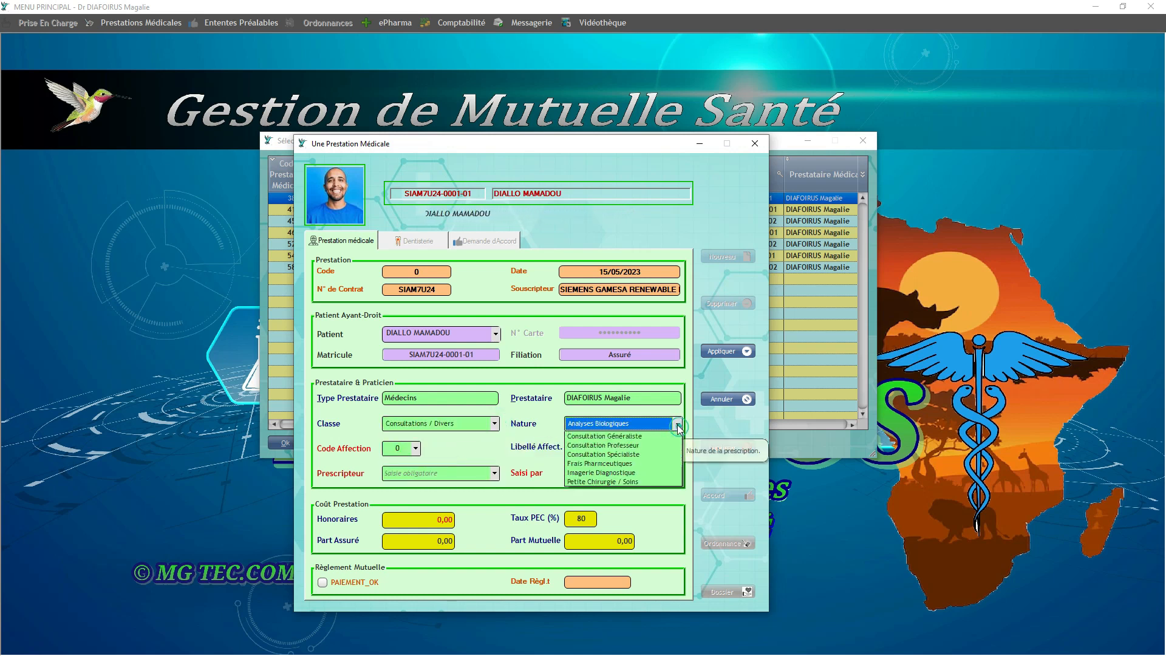
left_click(644, 445)
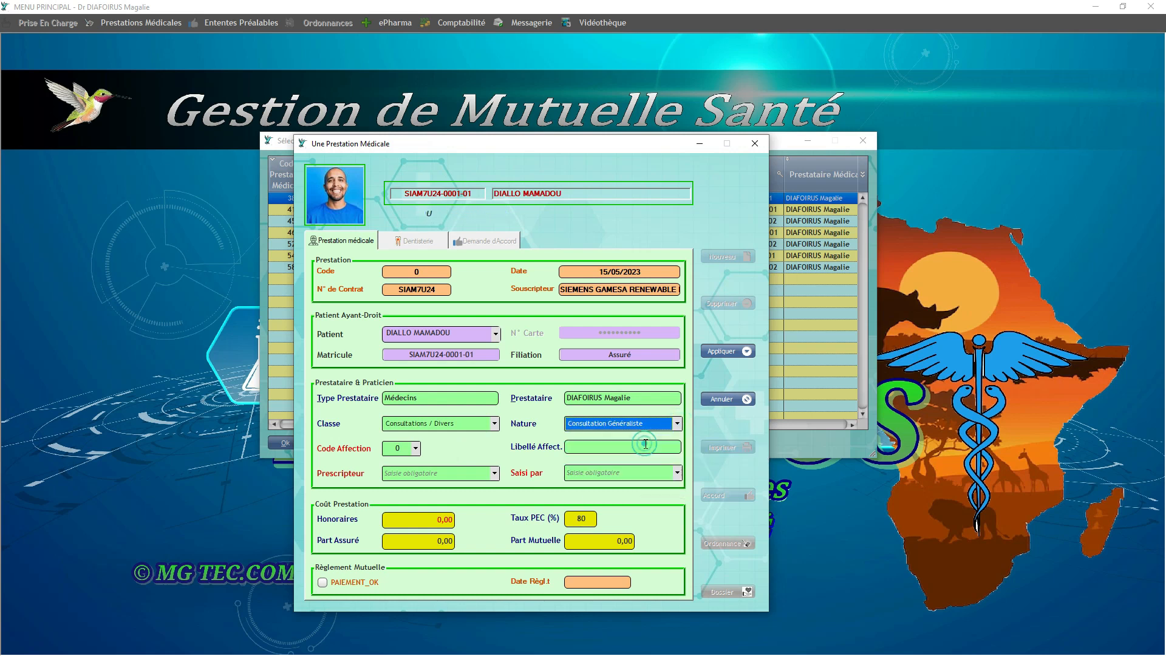
- Choose affection code 124, Arthrite, and fill in the affection label
left_click(416, 448)
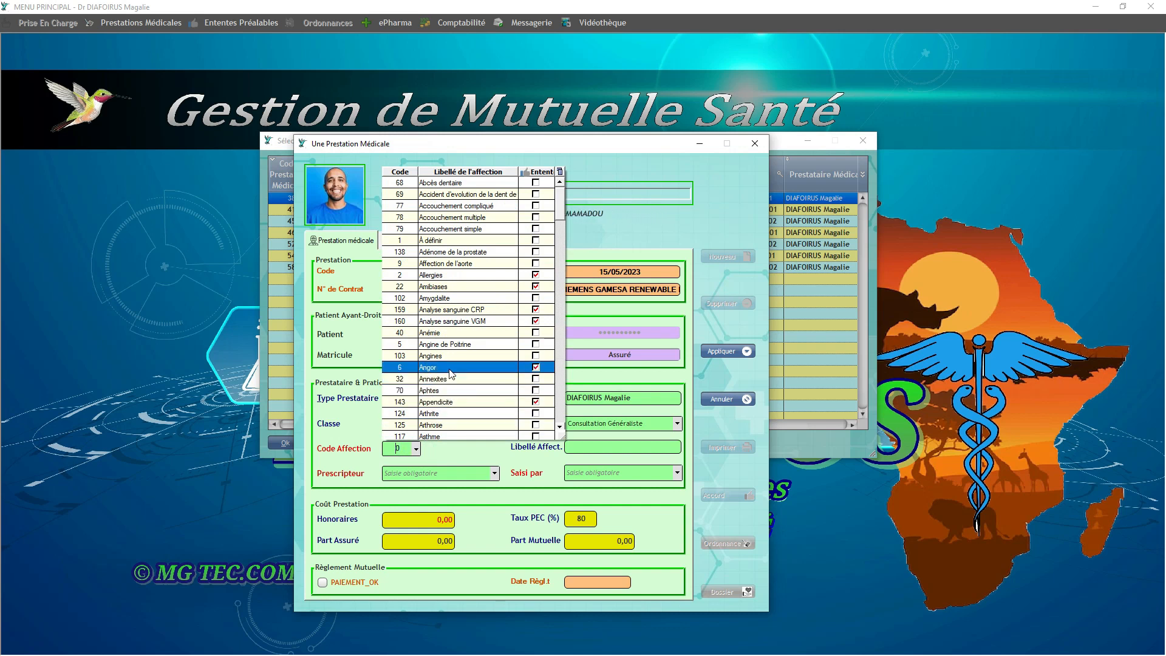
left_click(455, 413)
left_click(592, 446)
- Select the listed doctor both as the prescriber and as the person who entered the record
left_click(495, 473)
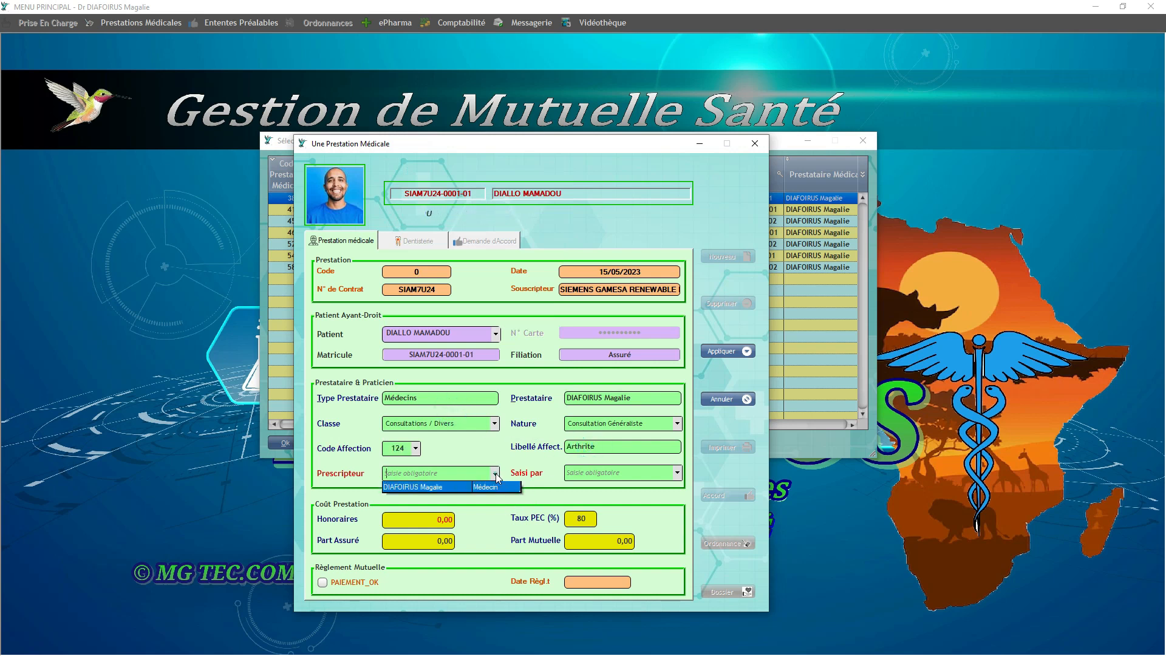
left_click(458, 492)
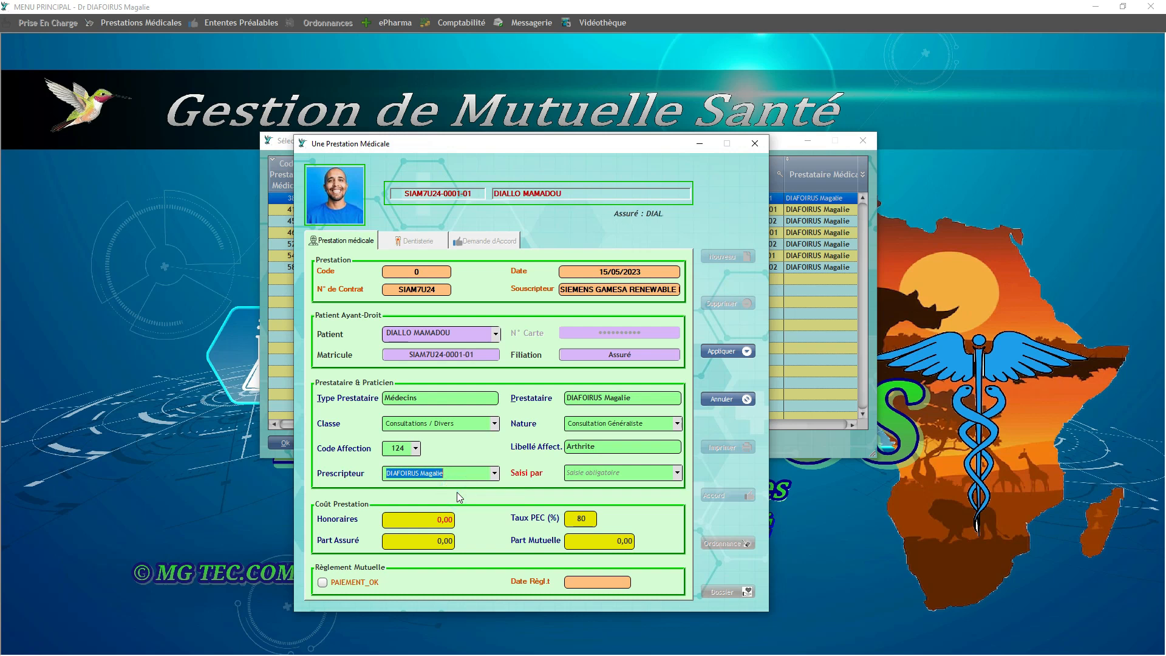
left_click(677, 473)
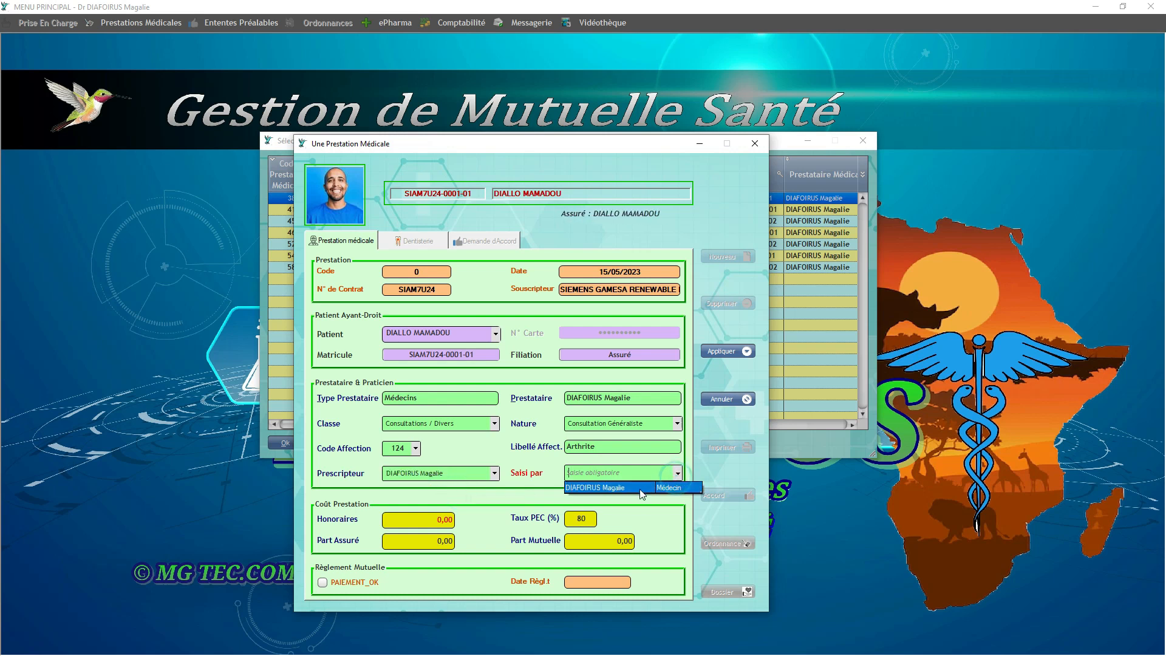
left_click(659, 492)
- Enter fees of 6000, calculate the insured and mutual shares, and save the medical service
left_click(440, 522)
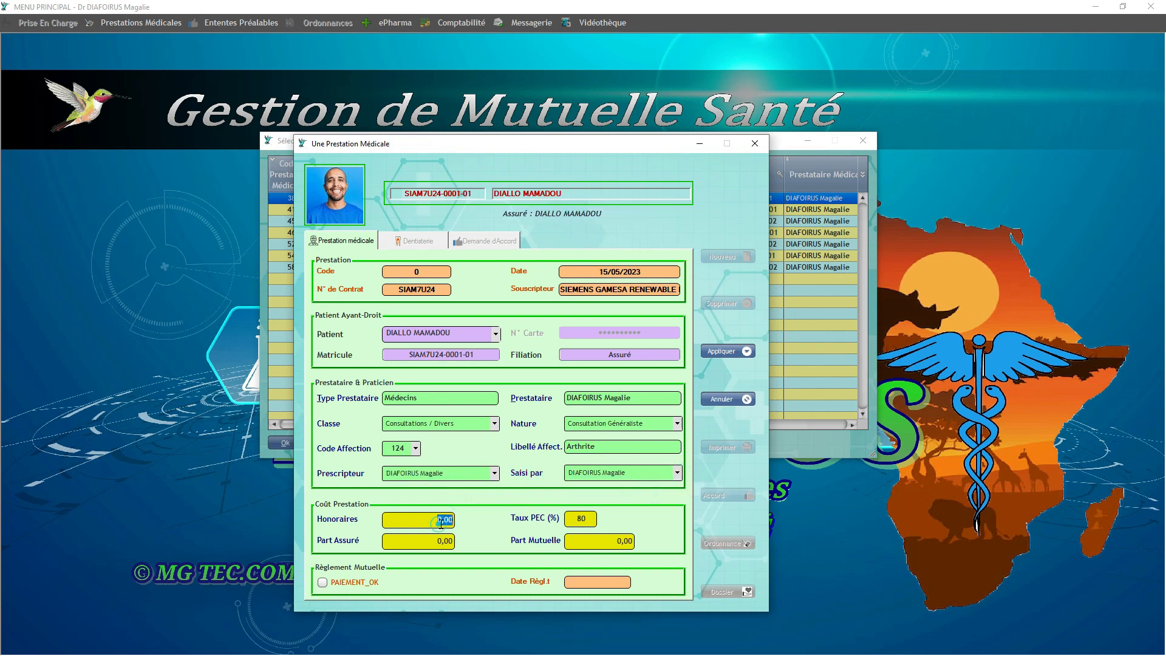
type("6000")
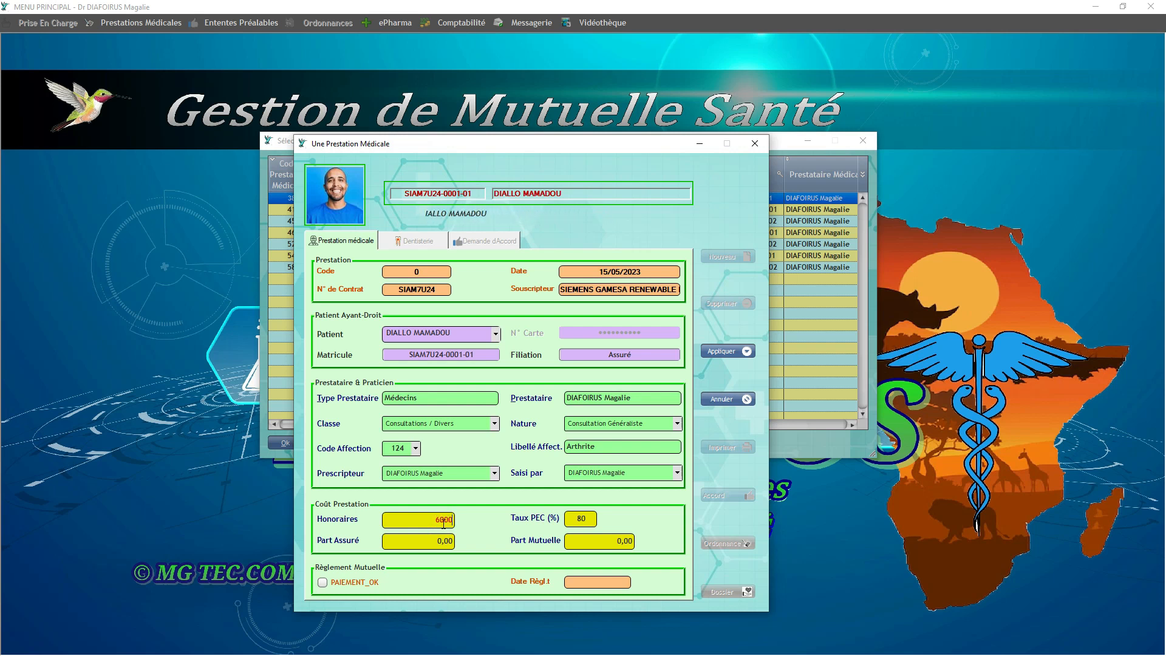
left_click(441, 542)
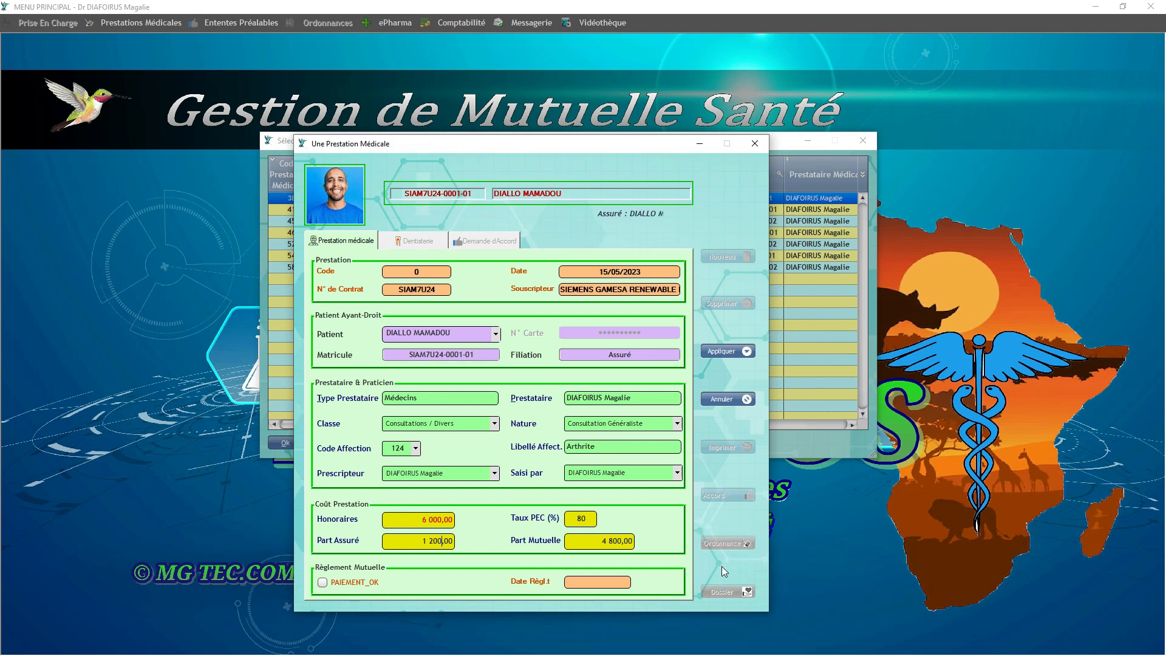
left_click(721, 353)
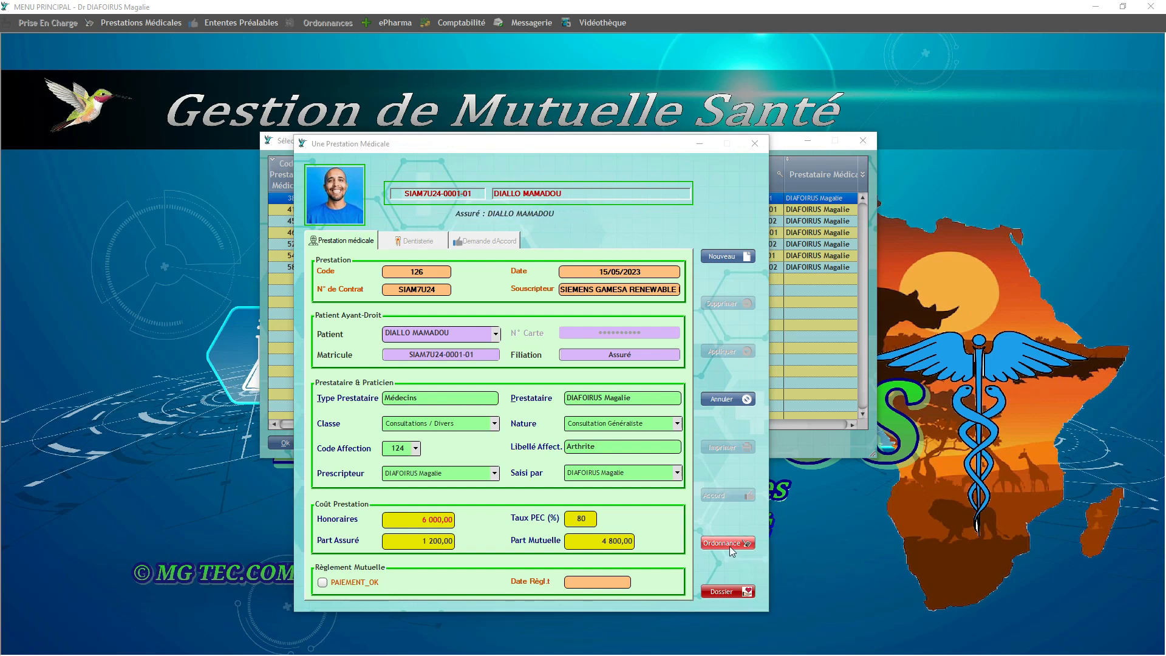
- Create a new prescription for the service with the consultation detail "Arthrite à la main gauche."
left_click(729, 544)
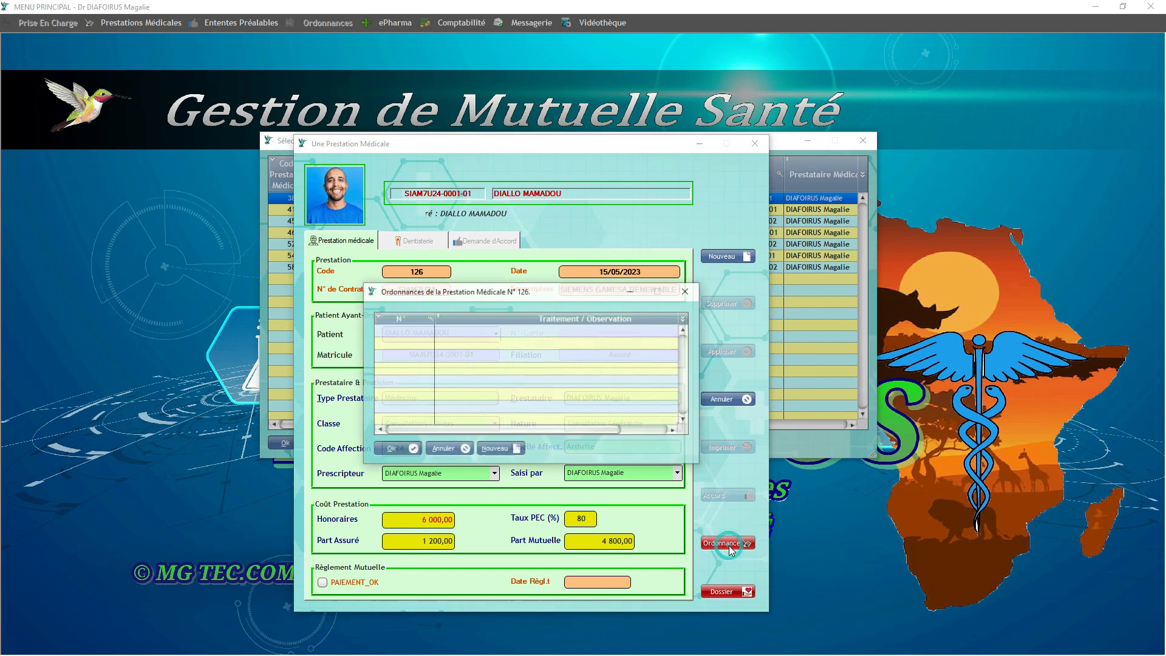
left_click(494, 448)
left_click(438, 357)
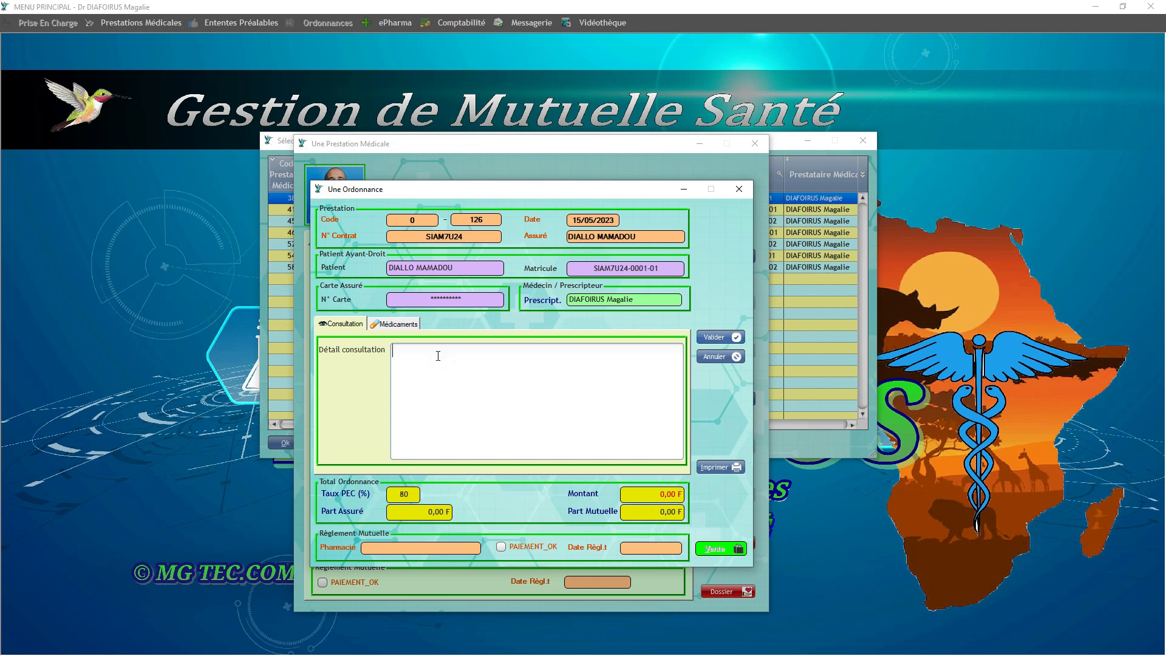
right_click(441, 363)
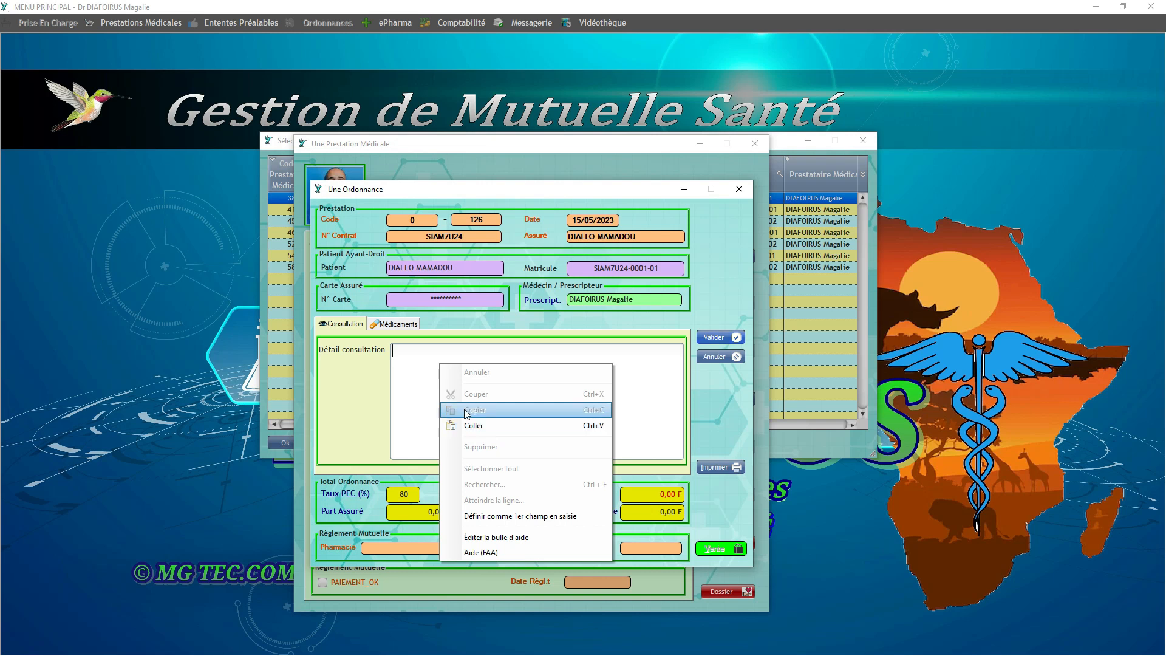
left_click(402, 367)
type("Arthrite à la main gauche.")
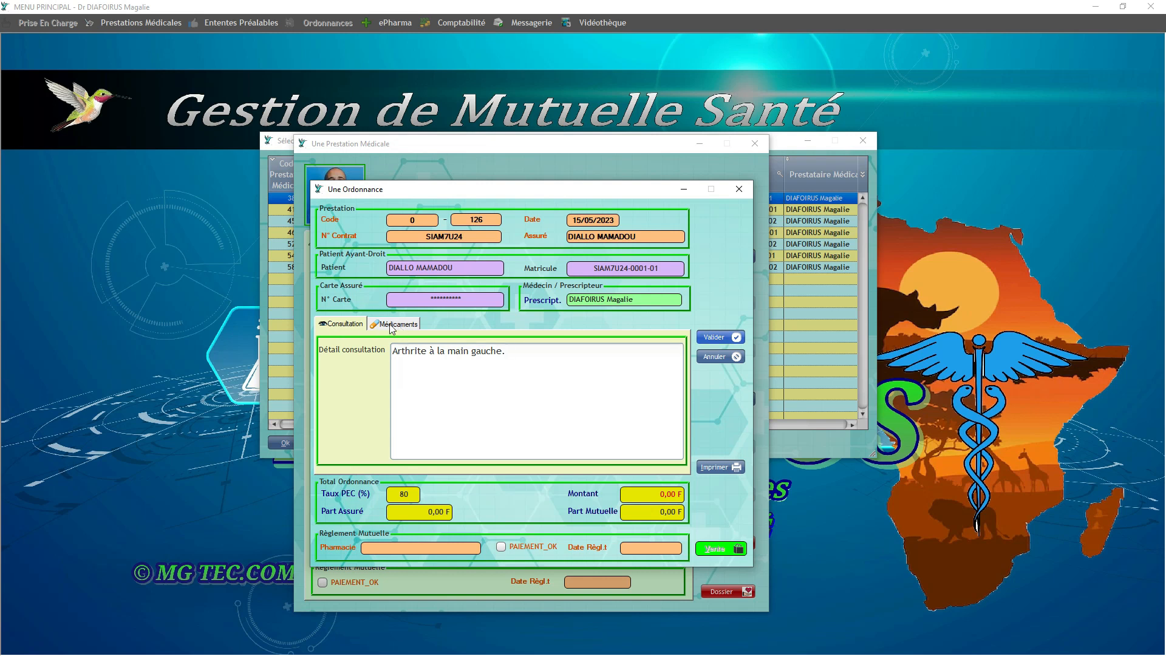
- Add the medication ANTI ARTHRITE 2000, allow the generic, and enter the posology "3 gélules/jour pendnat 7 jours."
left_click(390, 326)
left_click(408, 368)
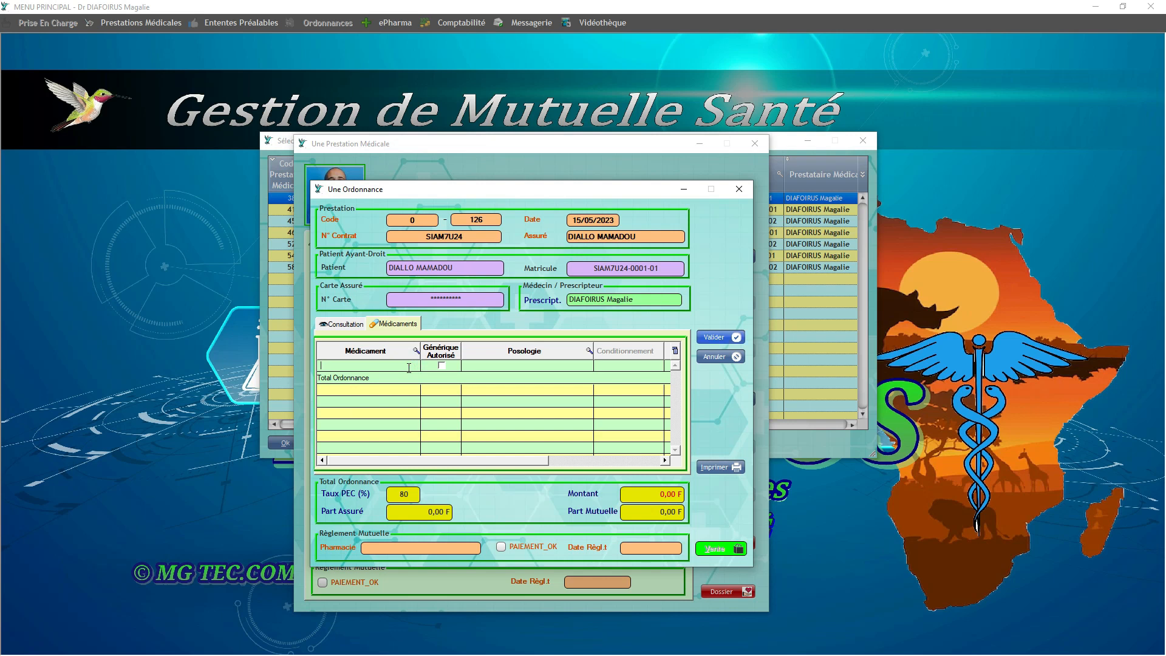
type("ANTI ")
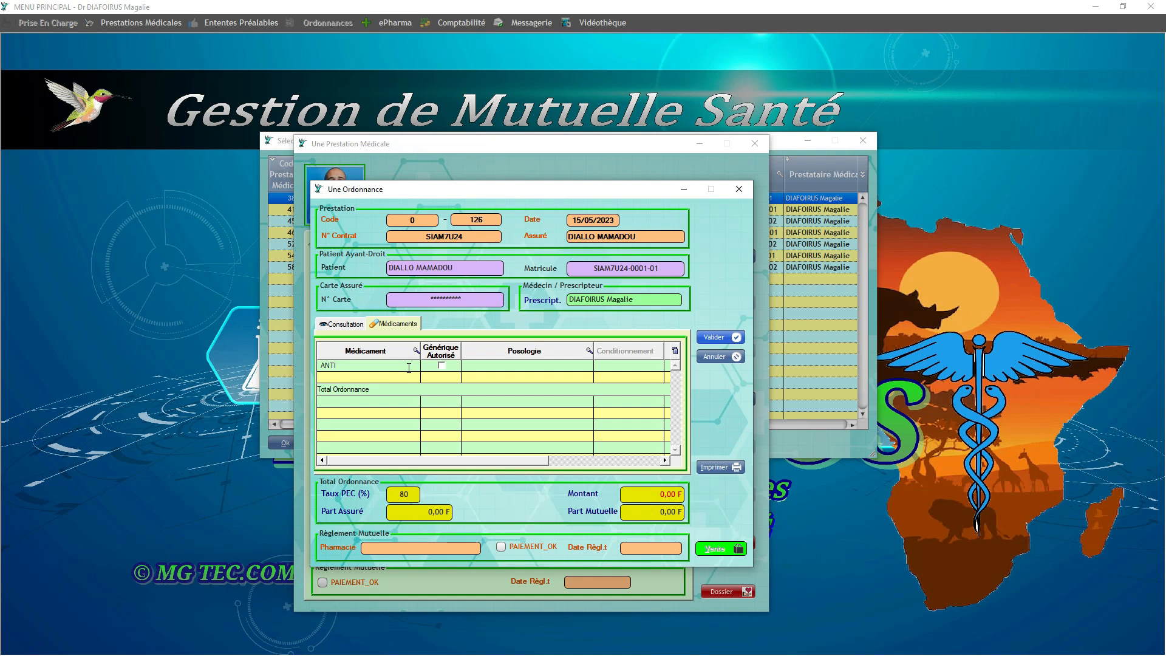
type("ARTHRITE 2000")
left_click(441, 366)
left_click(480, 365)
type("3 gélules/jou")
type("r pendnat 7 jours.")
- Review the medication line's pricing columns, then validate the prescription and acknowledge the save message
mouse_move(533, 463)
left_mouse_down()
mouse_move(645, 456)
mouse_move(520, 470)
left_mouse_up()
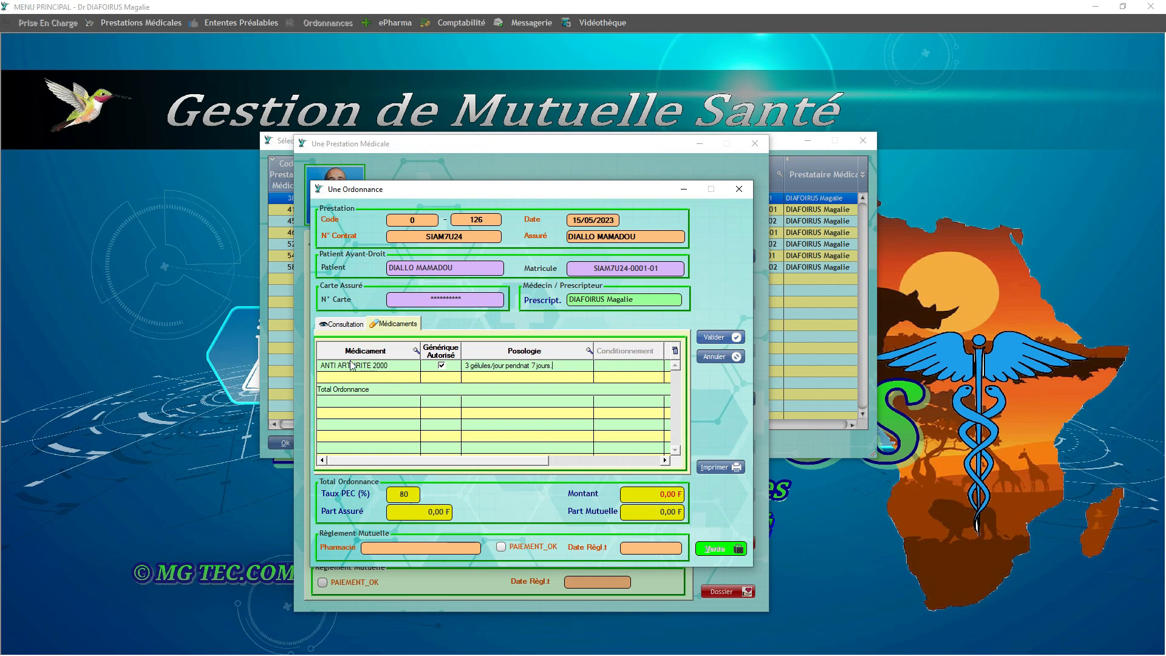
left_click(441, 364)
left_click(507, 461)
left_click_drag(507, 462, 619, 446)
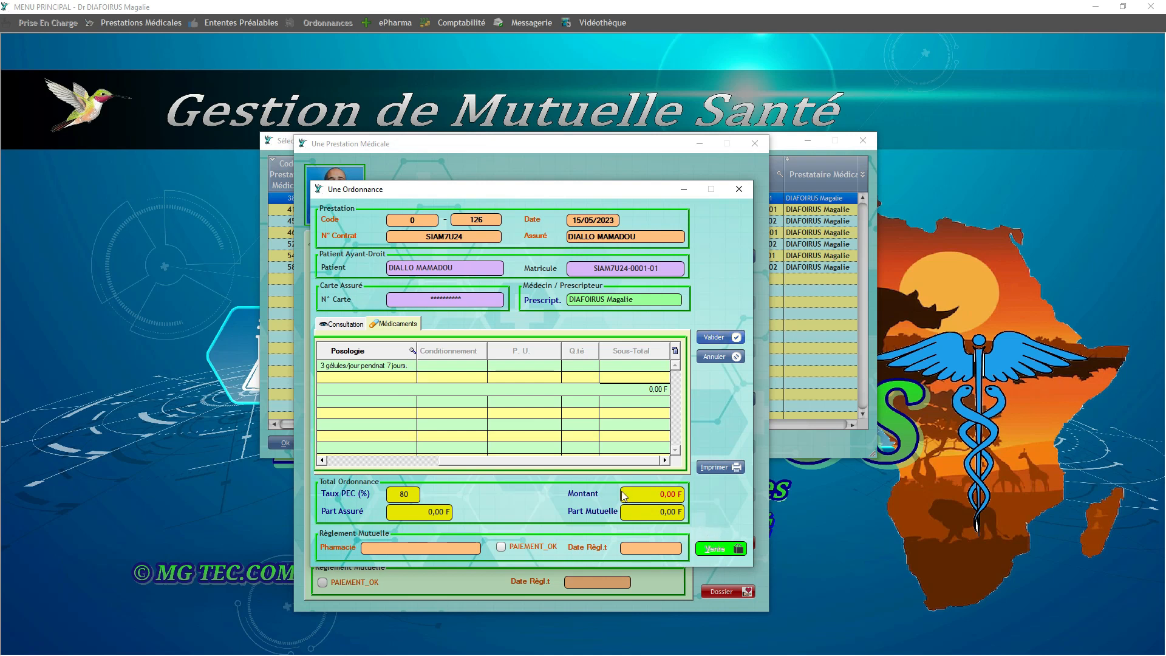
left_click_drag(581, 460, 466, 470)
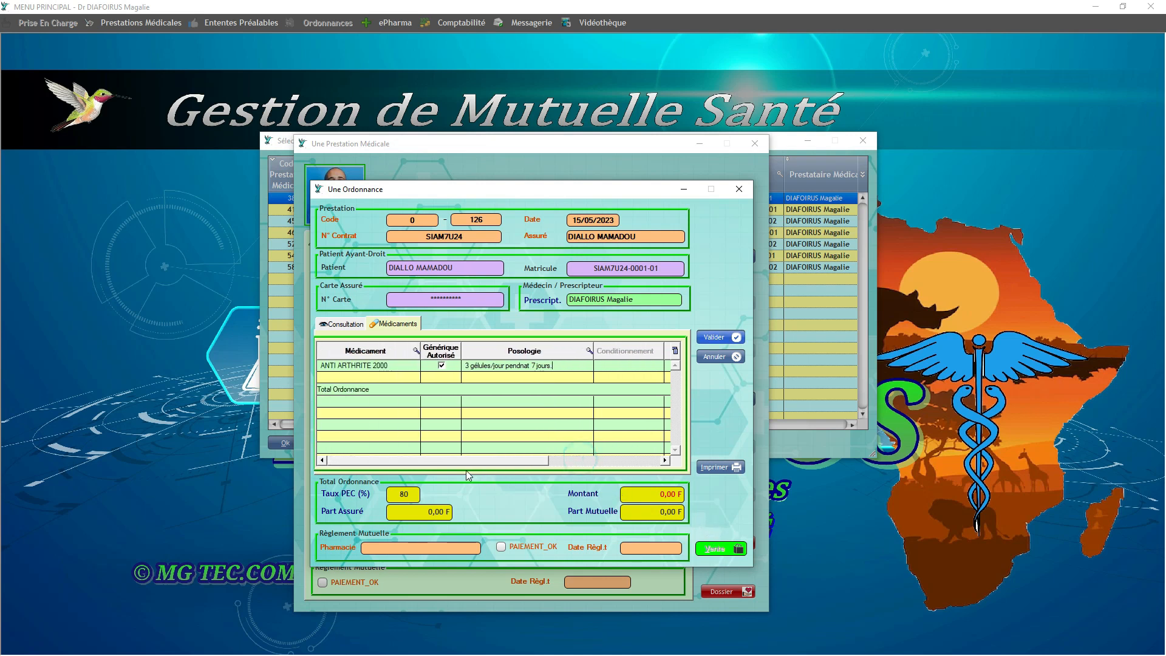
left_click(719, 339)
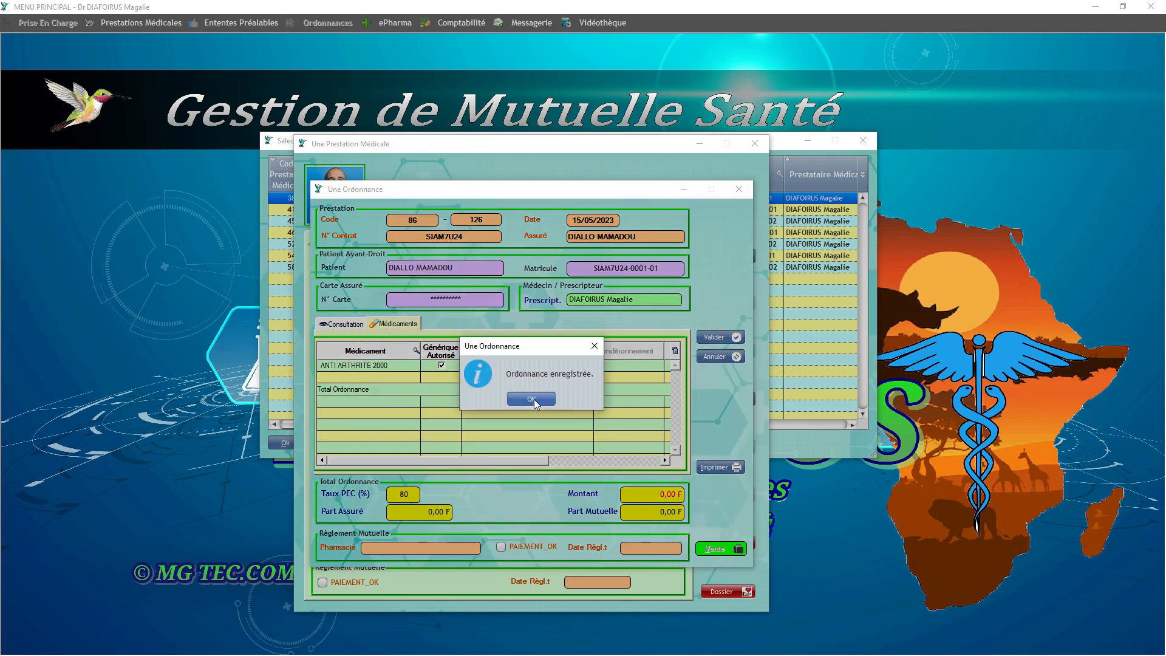
left_click(531, 398)
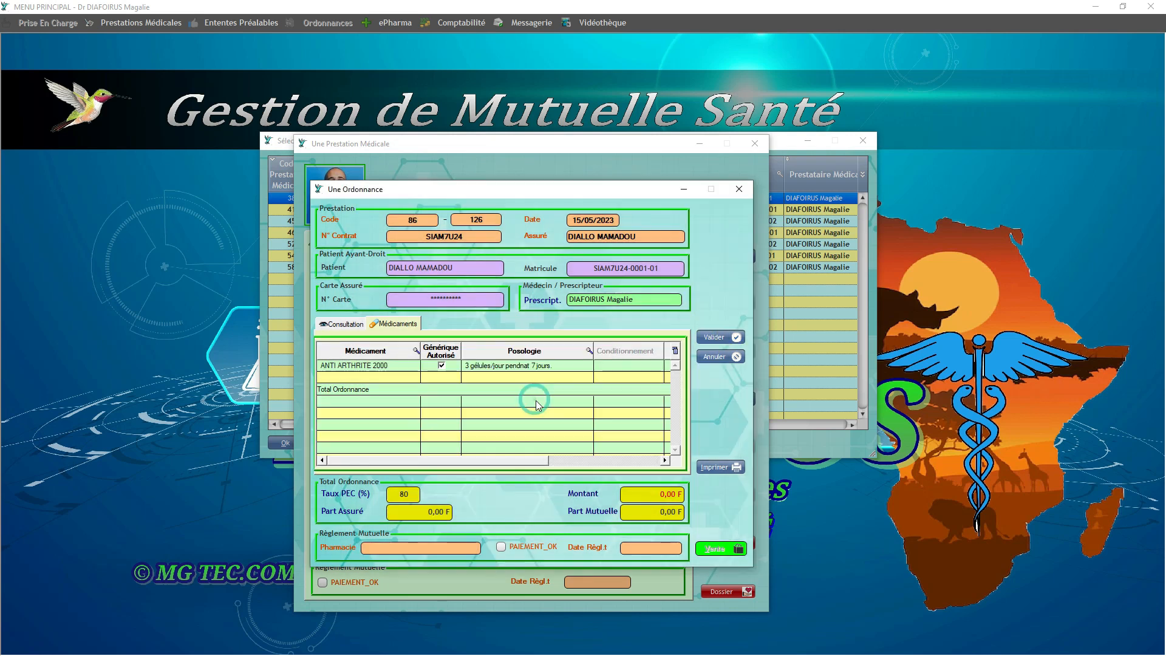
- Preview the prescription's printable document, then close the preview and the prescription
left_click(711, 467)
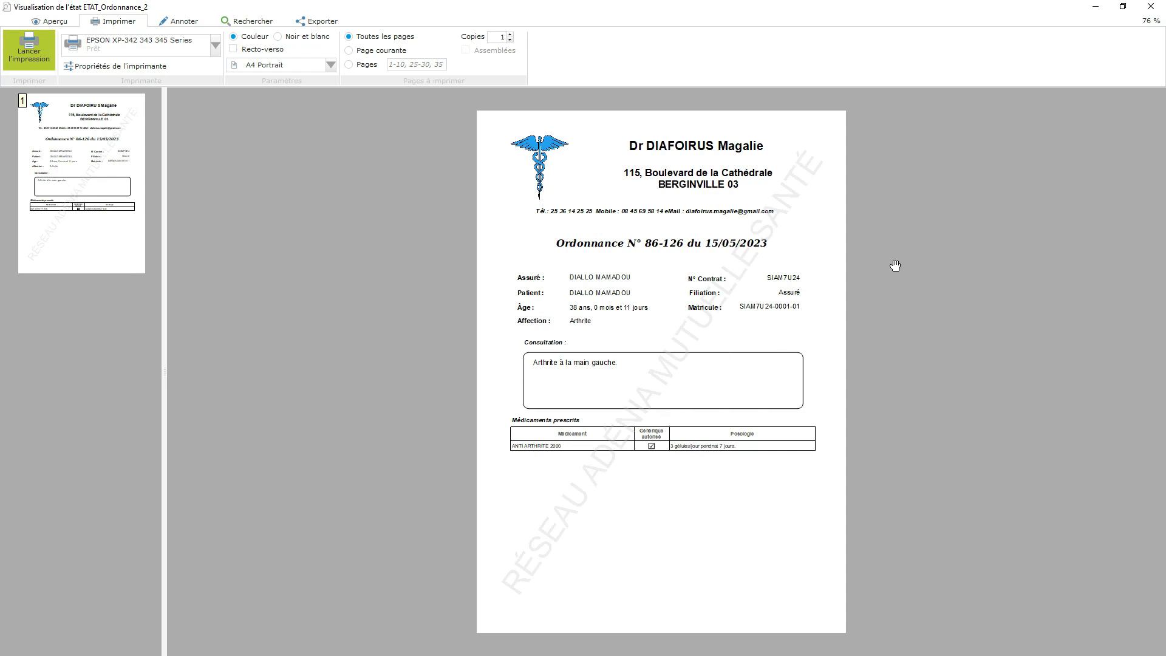
left_click(921, 263)
left_click(1150, 6)
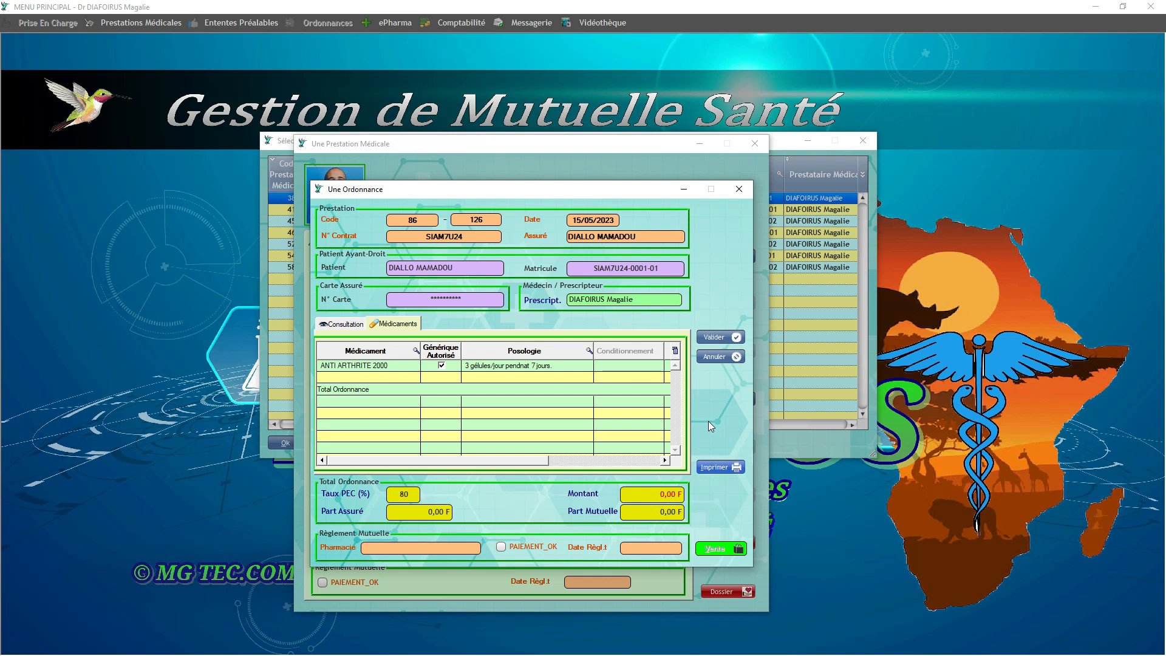
left_click(738, 188)
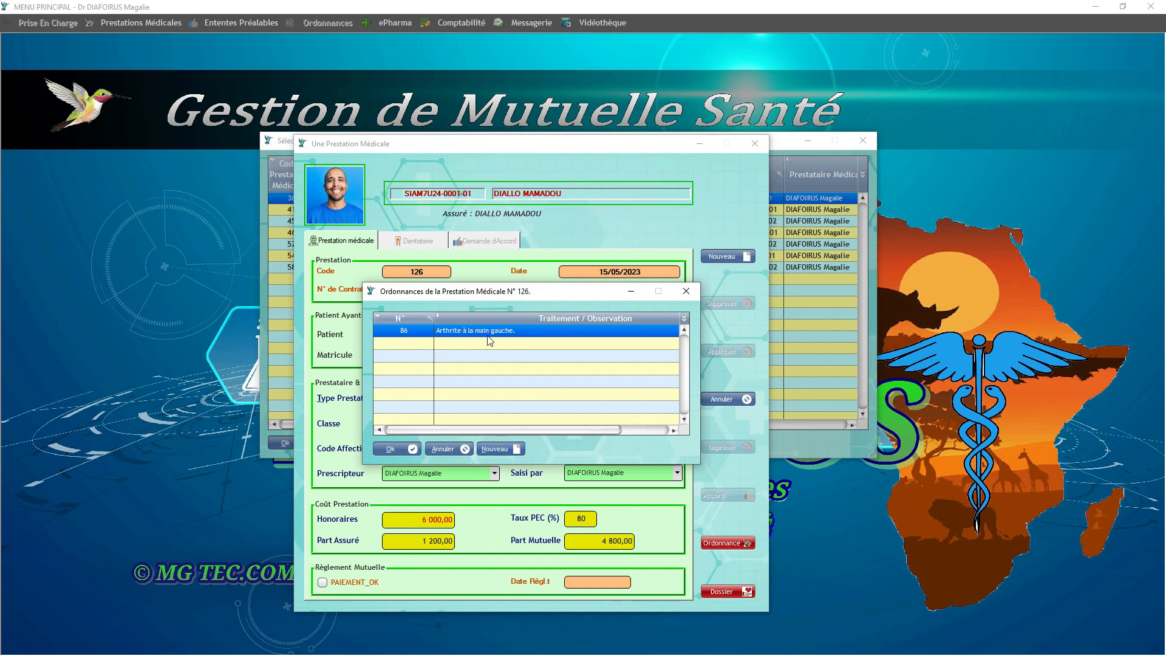
- Reopen the "Arthrite à la main gauche." prescription from the service's list, preview its printout, and close everything back to the medical services list
double_click(521, 335)
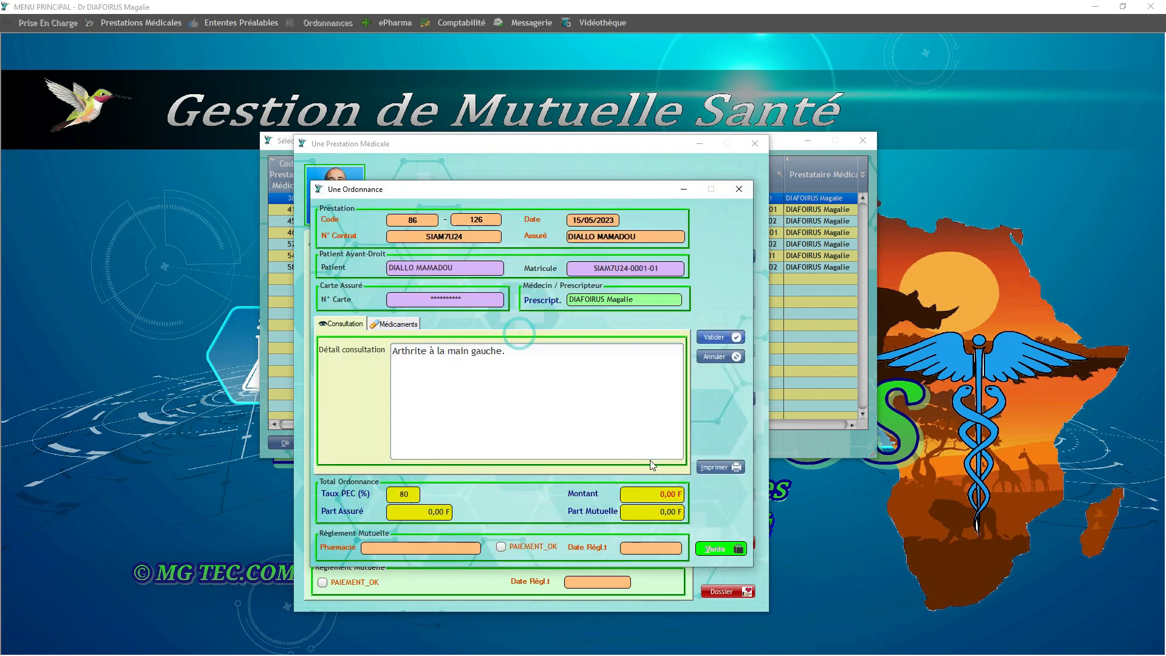
left_click(717, 468)
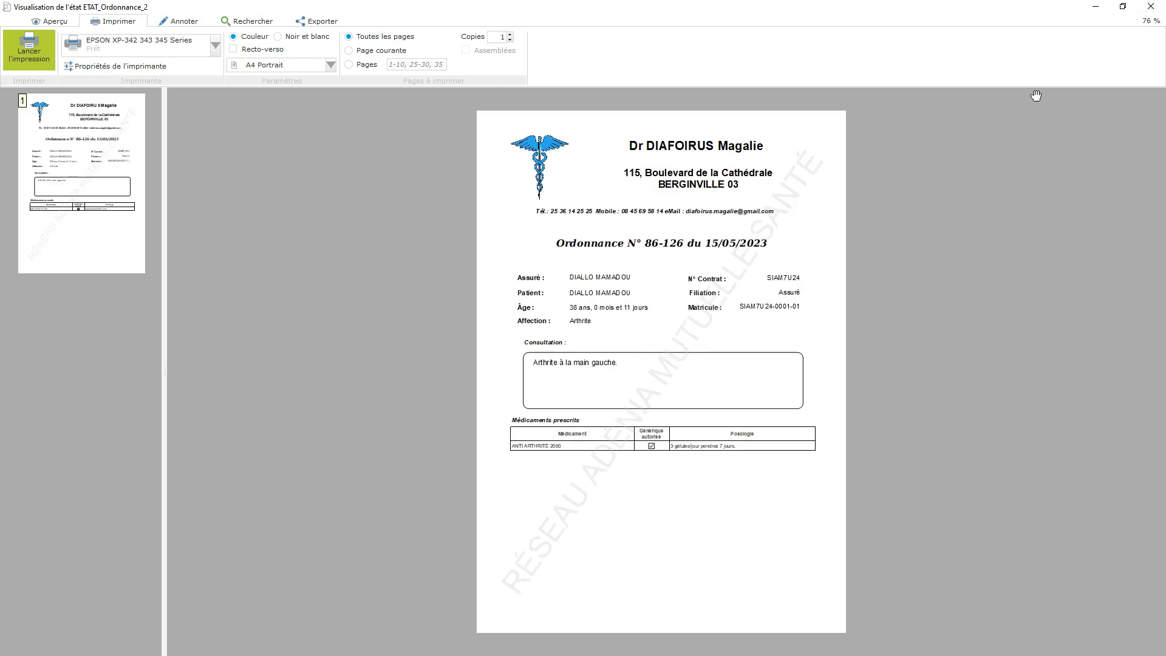
left_click(1142, 8)
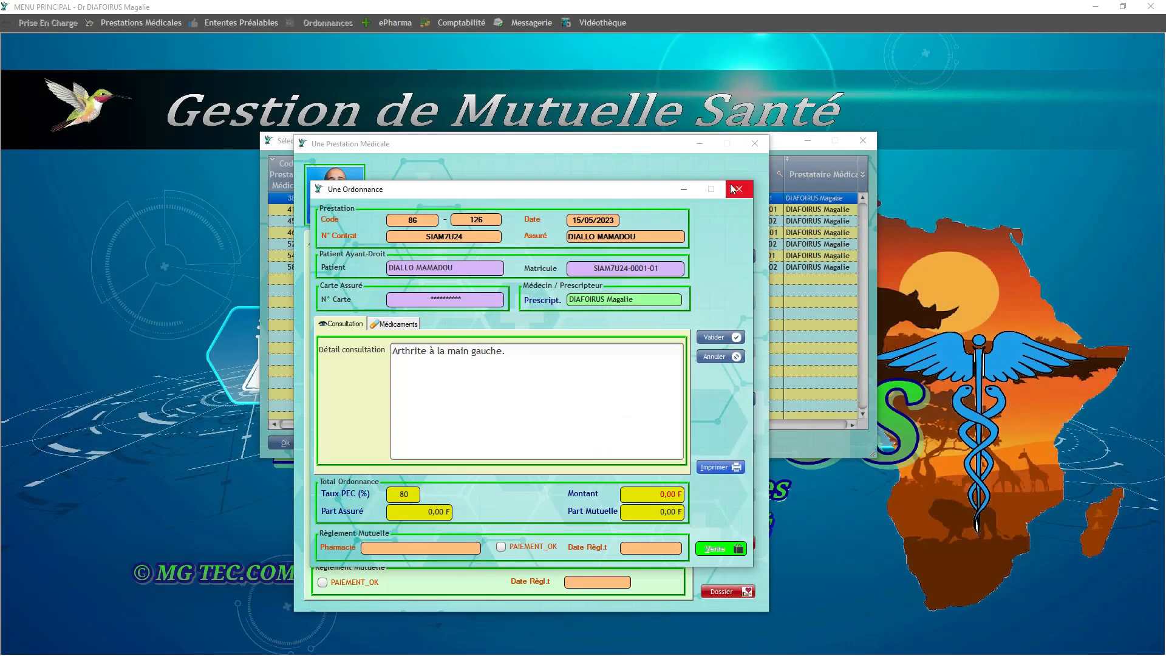
left_click(739, 189)
left_click(686, 291)
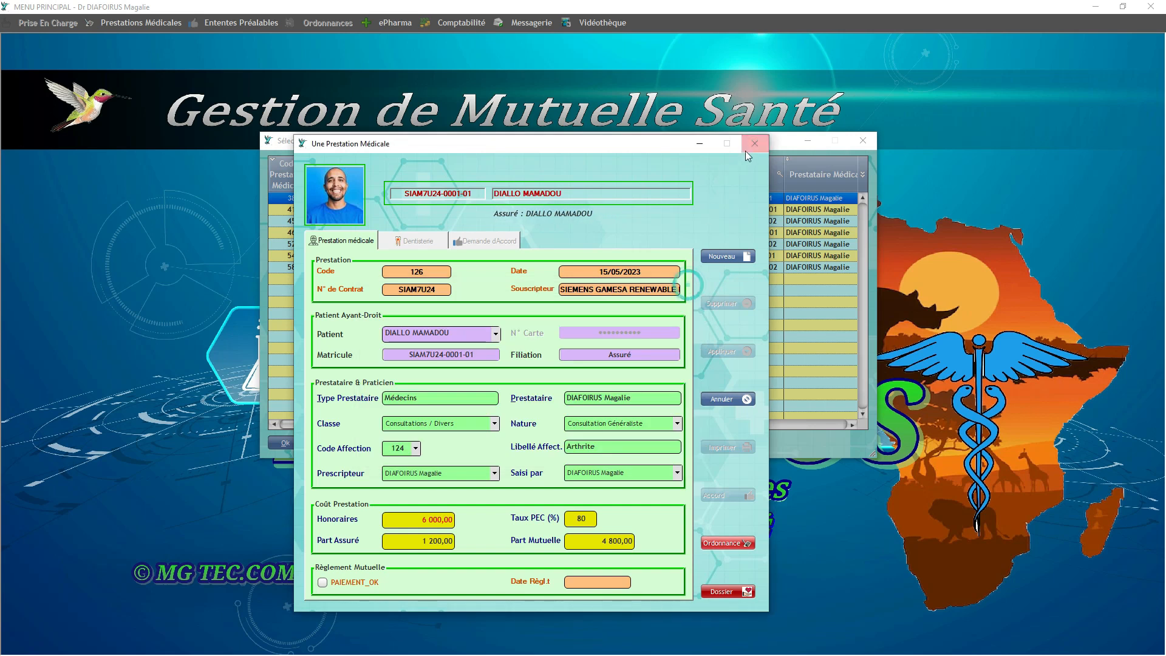
left_click(750, 146)
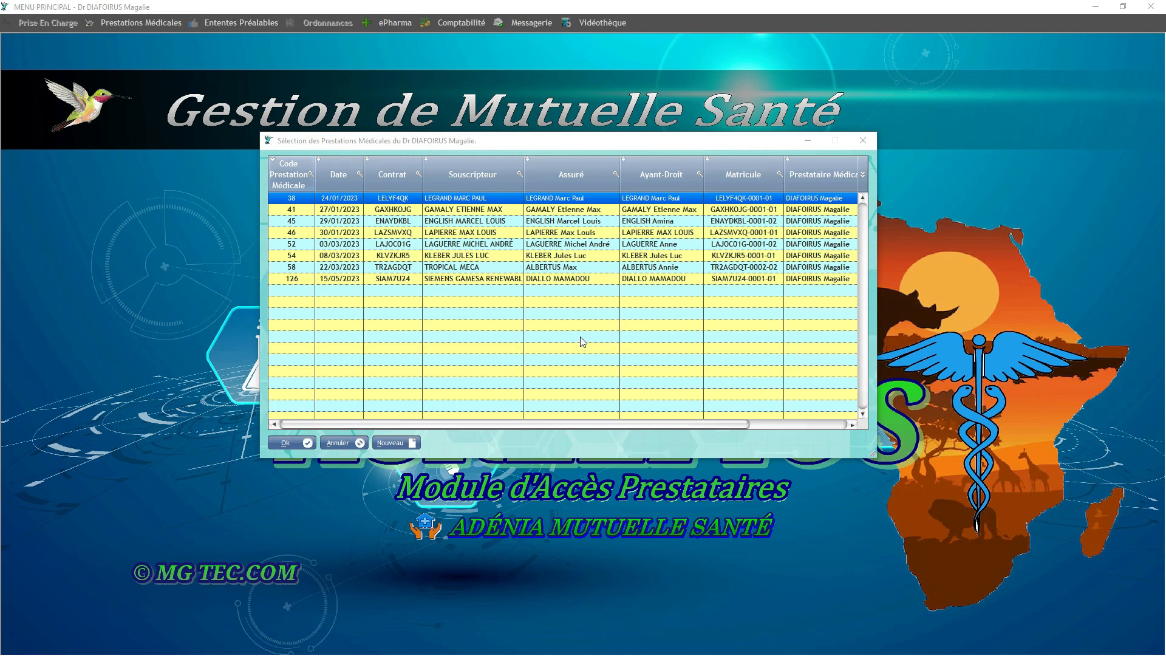
- Open the provider's accounting entries by entering the accounting access password, and move the entries window clear of the services list
left_click(464, 24)
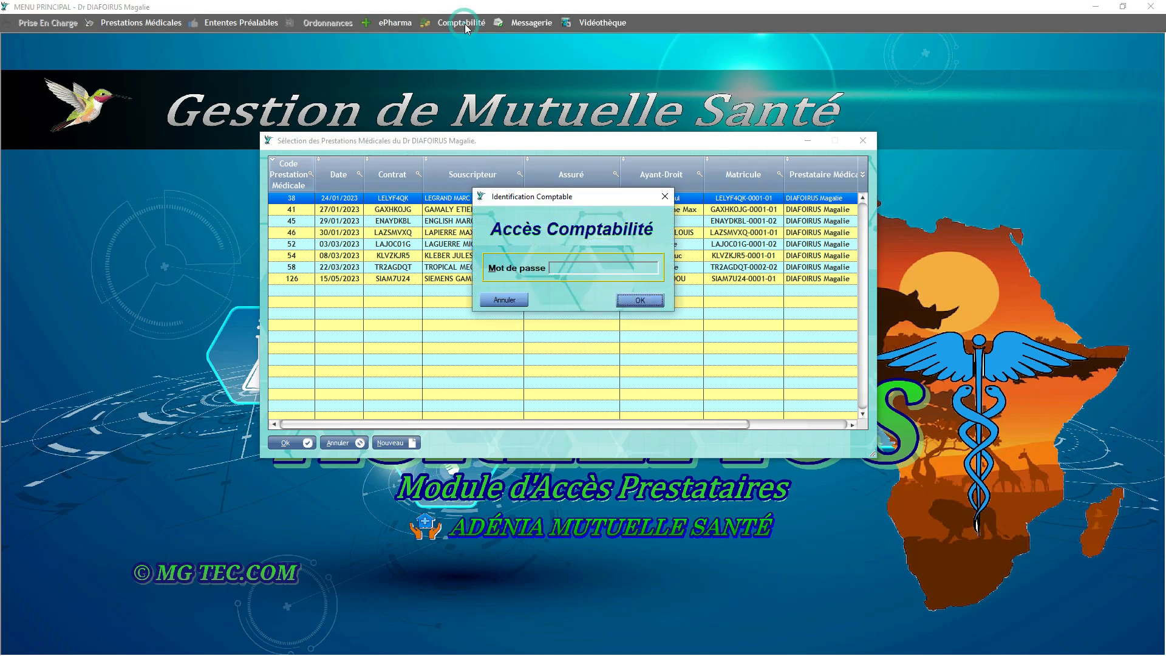
right_click(577, 268)
left_click(610, 316)
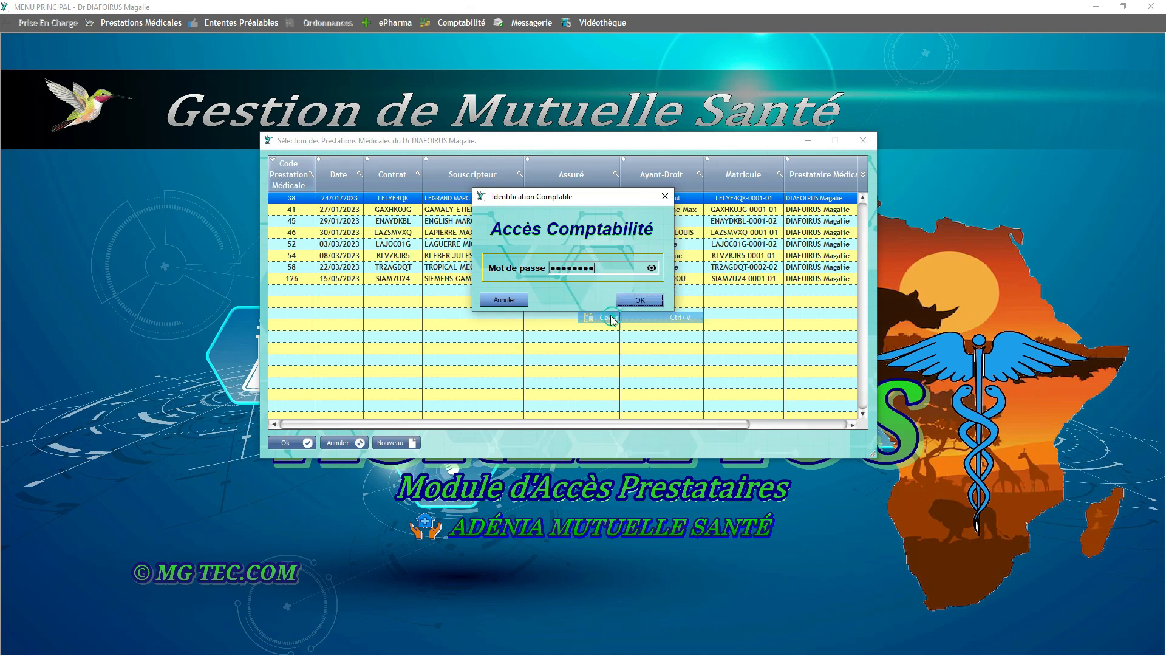
left_click(642, 300)
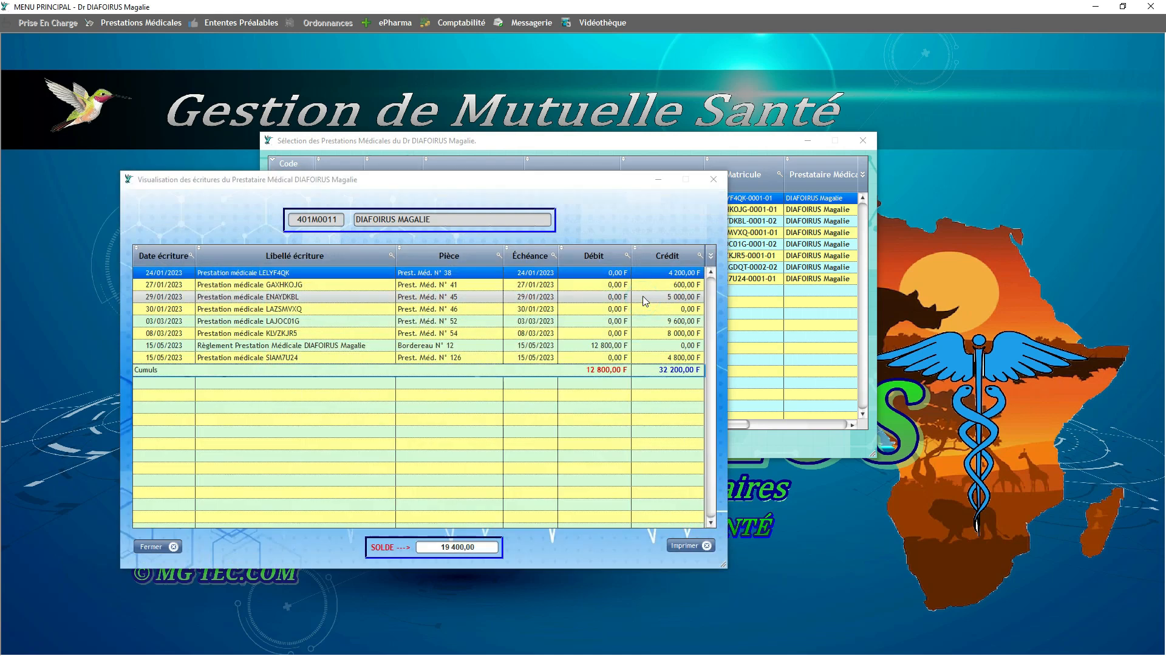
left_click_drag(604, 181, 836, 177)
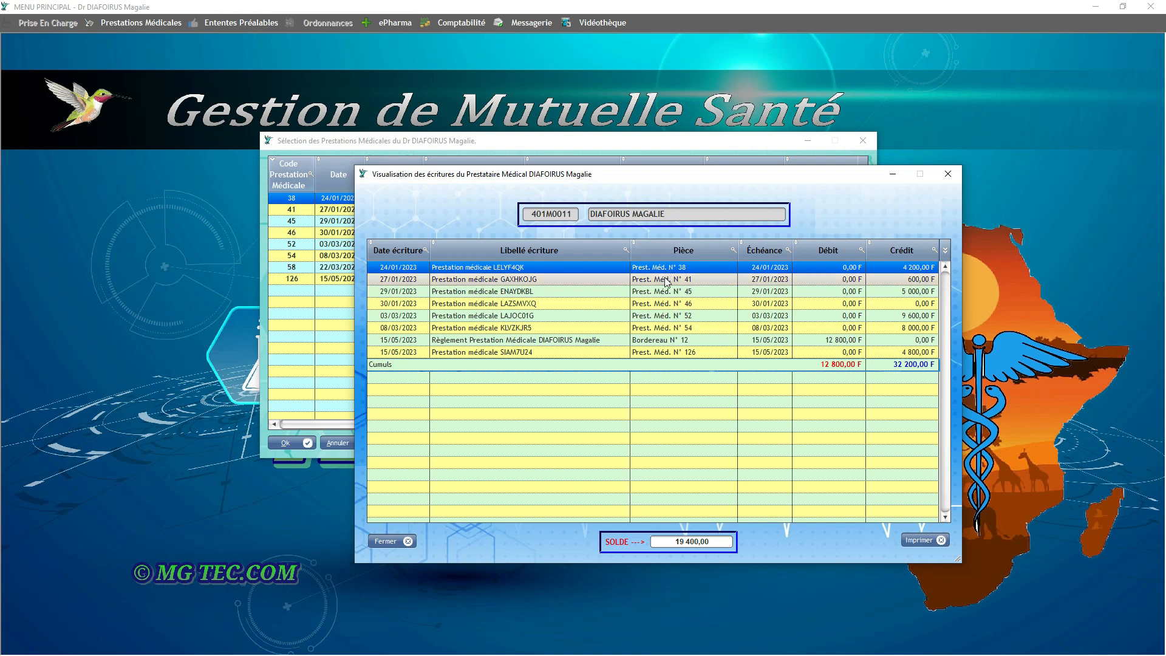
- Open the settlement slip behind the 15/05/2023 "Règlement Prestation Médicale" entry, review its paid services and payment details, and close it
double_click(666, 344)
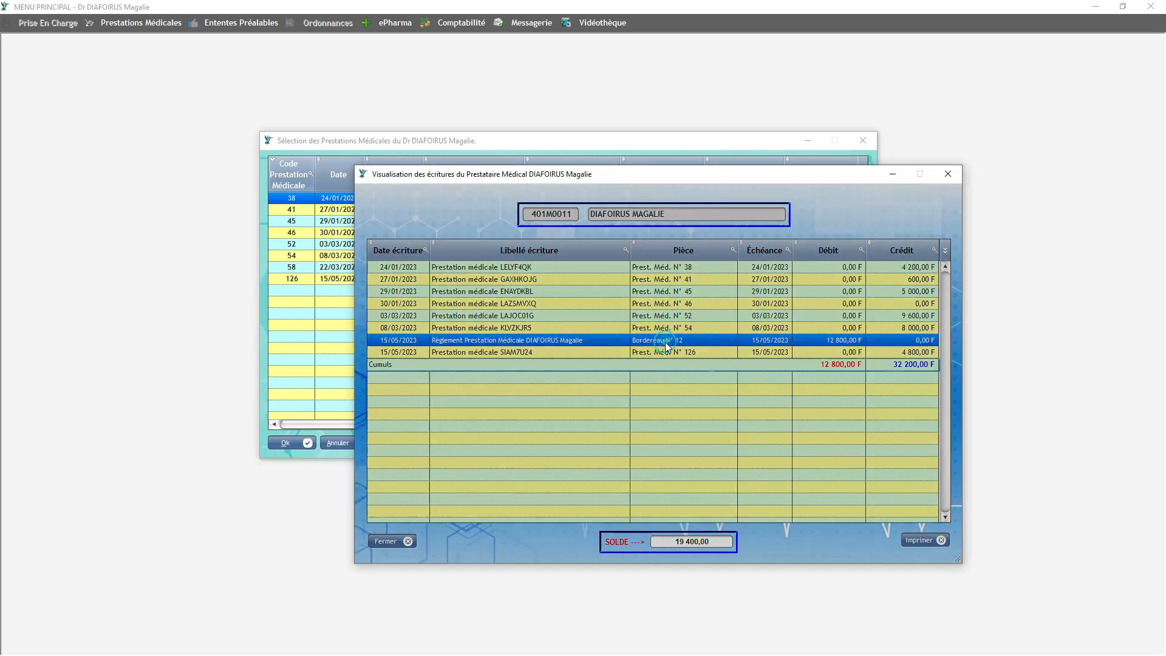
scroll(678, 366, "down", 1)
scroll(678, 366, "up", 1)
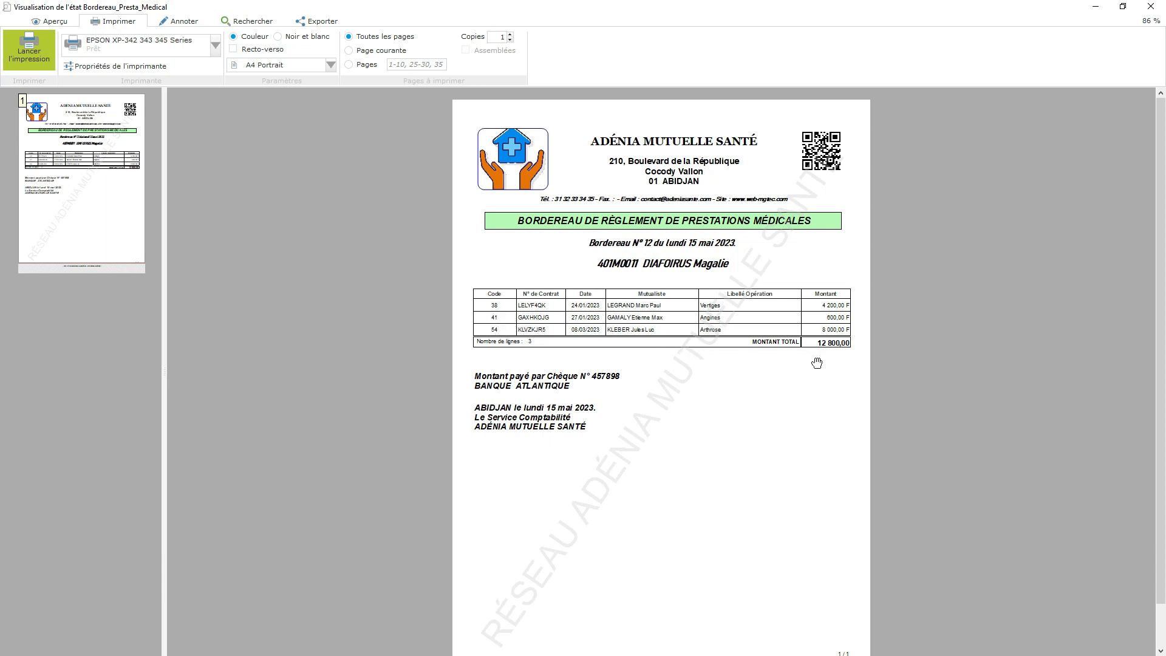
scroll(816, 364, "down", 2)
scroll(816, 369, "up", 2)
left_click(1150, 6)
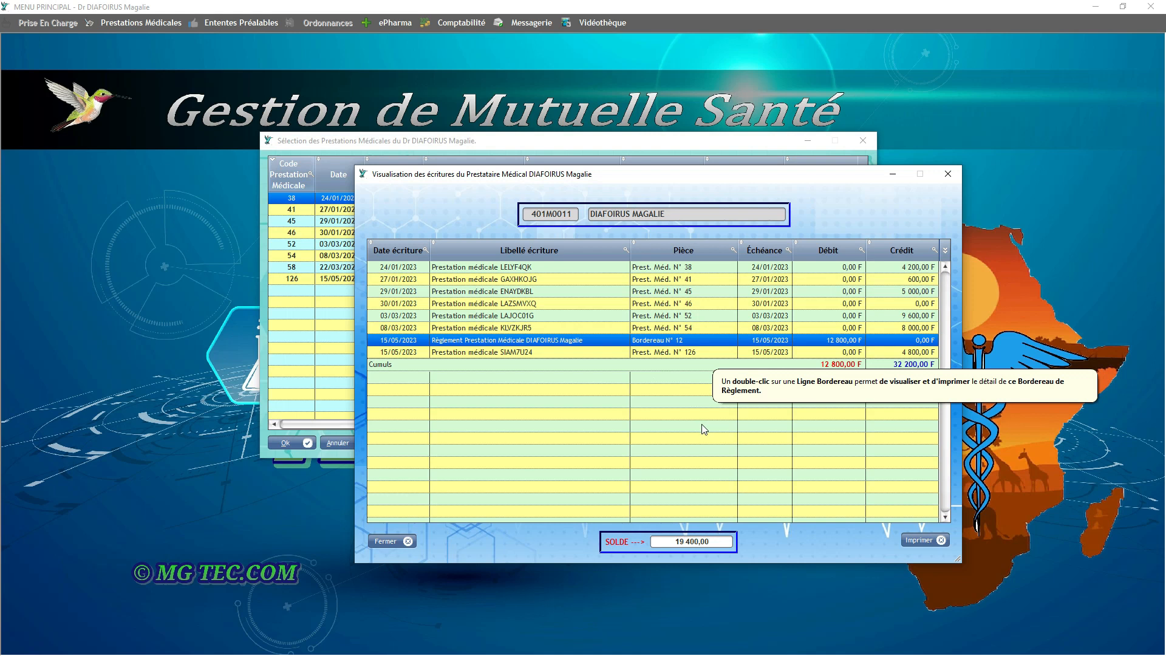
- Preview the printable statement of the provider's account, read through its journals and totals, and close the statement and accounting entries
left_click(924, 539)
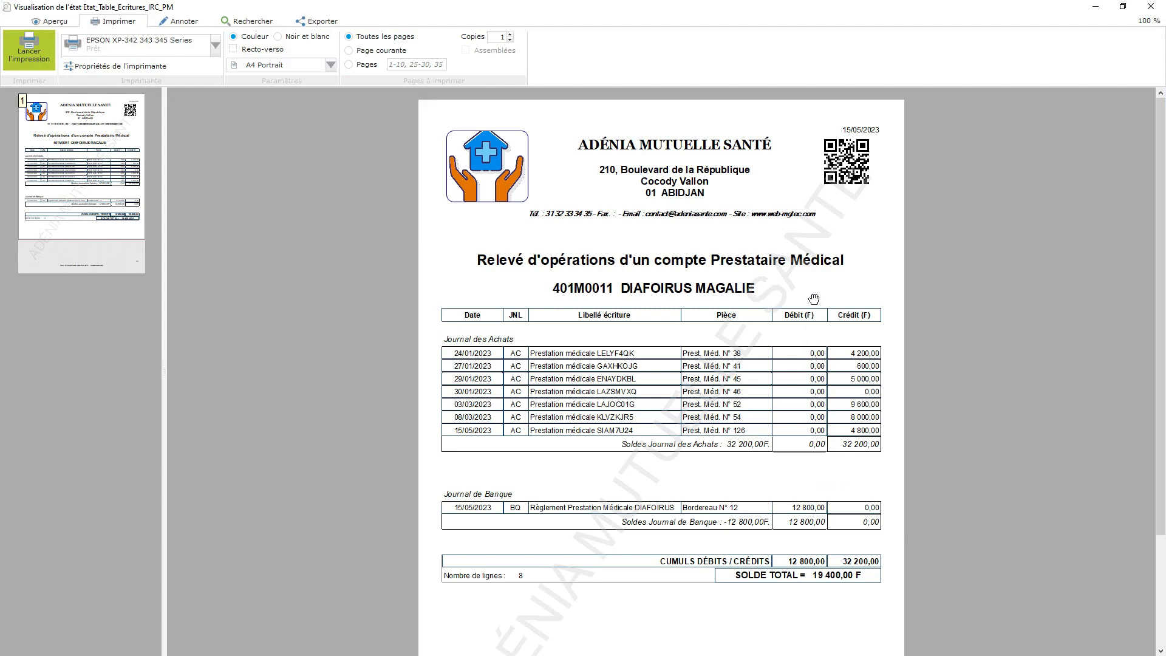
scroll(813, 299, "down", 1)
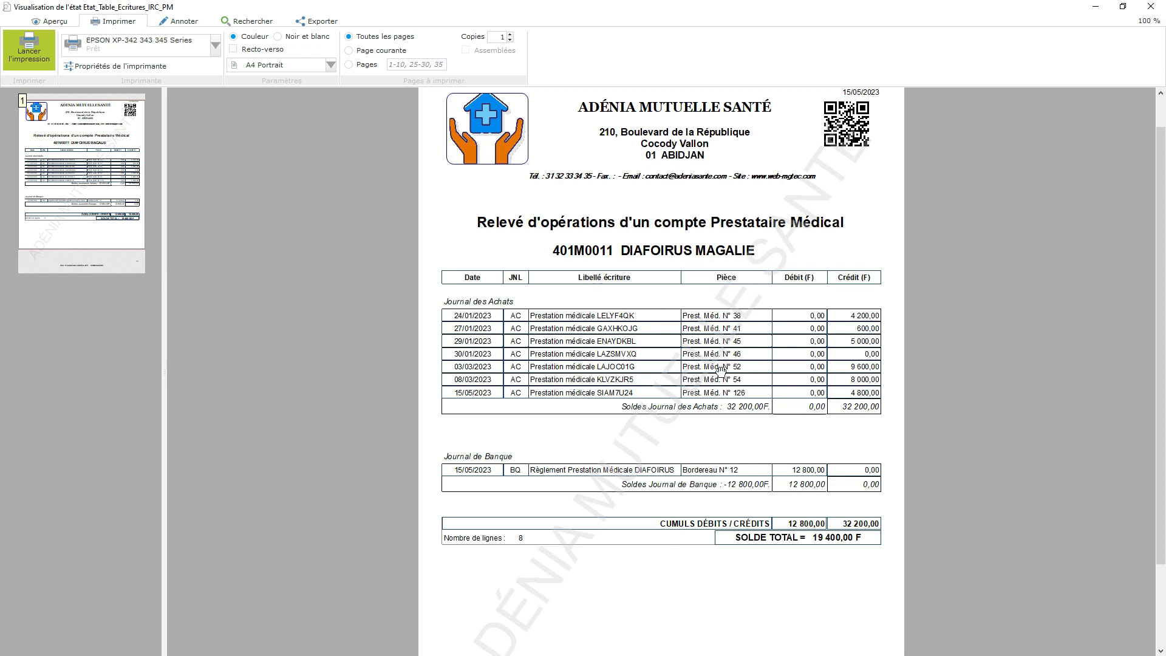
scroll(721, 431, "down", 1)
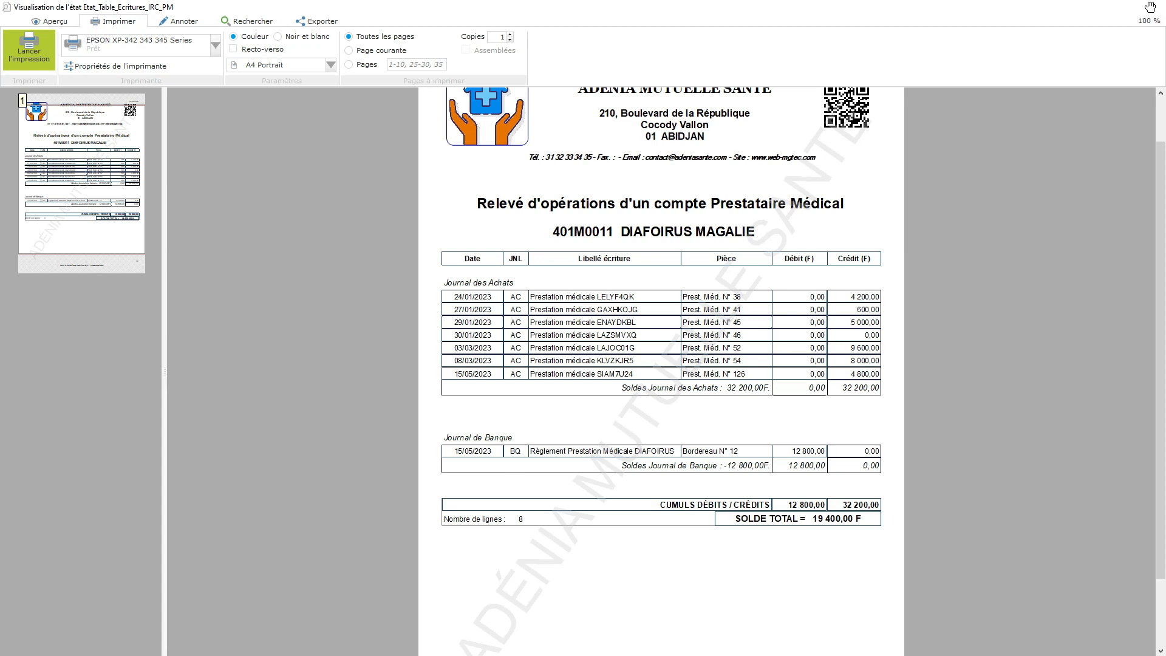
left_click(1151, 7)
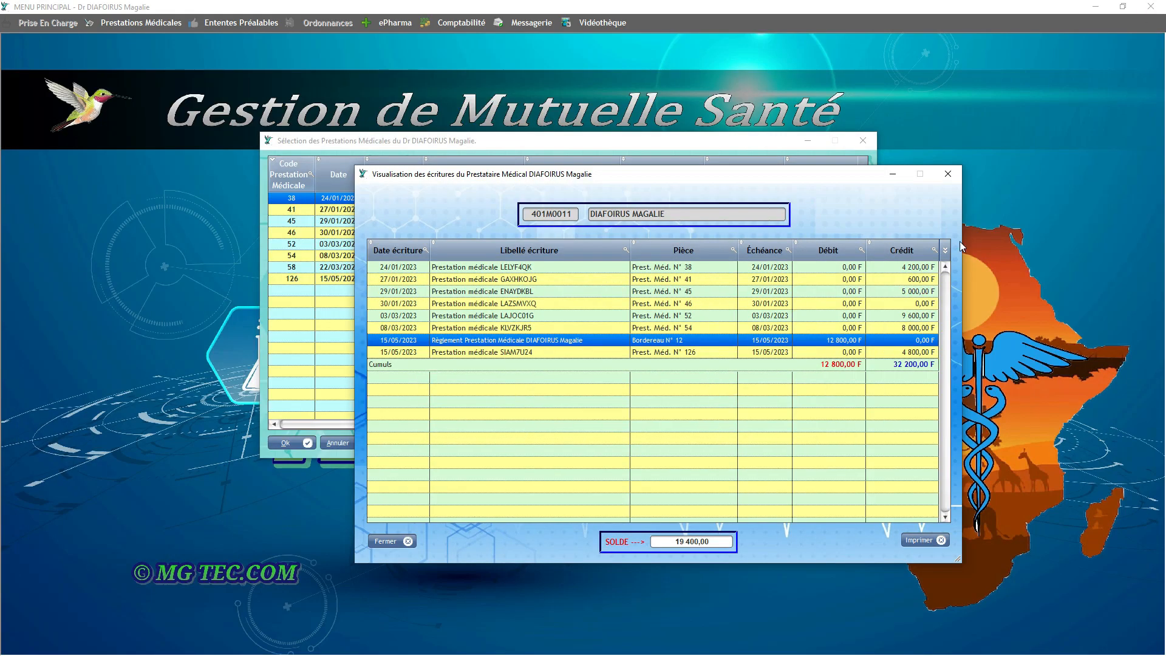
left_click(946, 174)
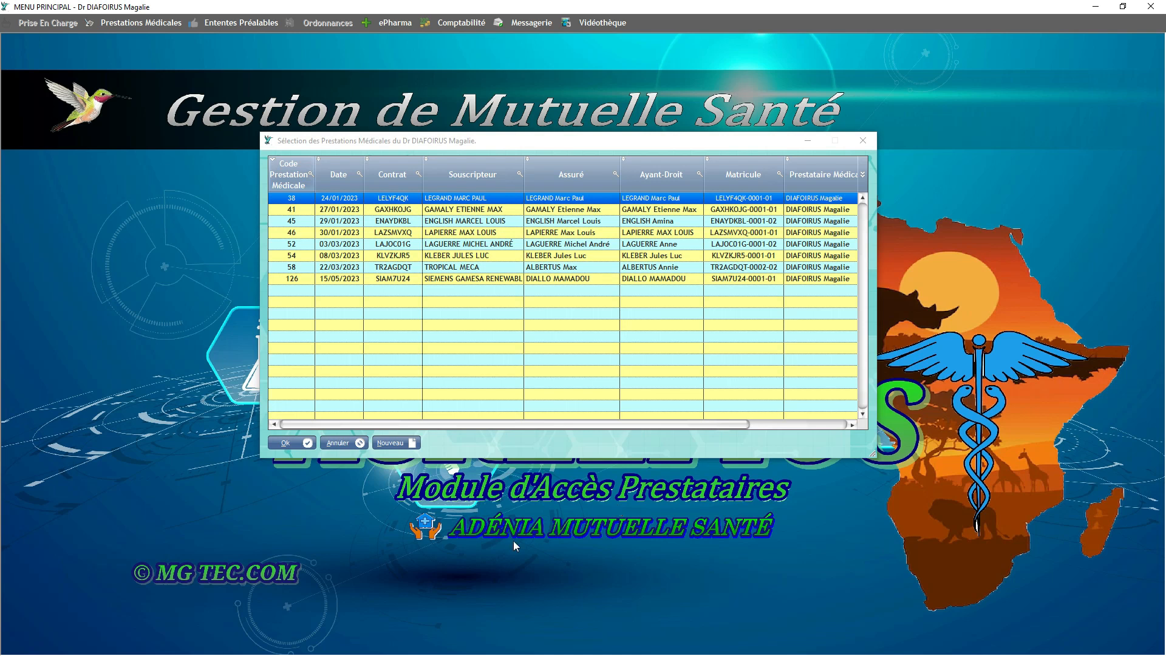
- Open the 15/05/2023 medical service, consult the patient's medical file, and close the file and the service
left_click(384, 278)
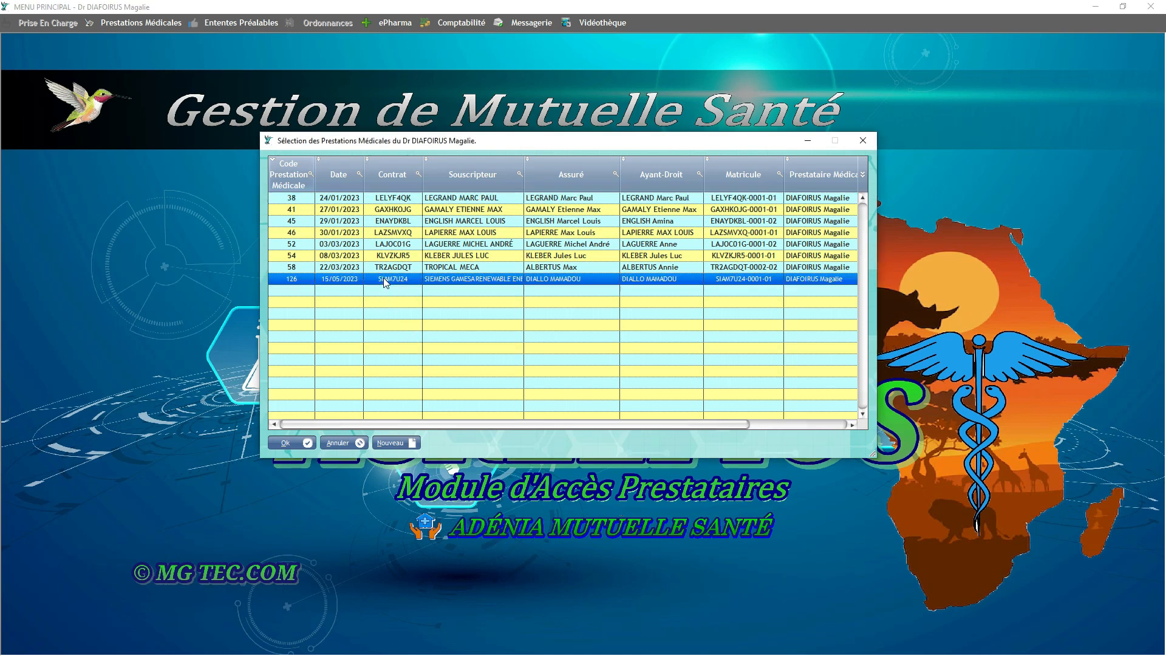
double_click(384, 278)
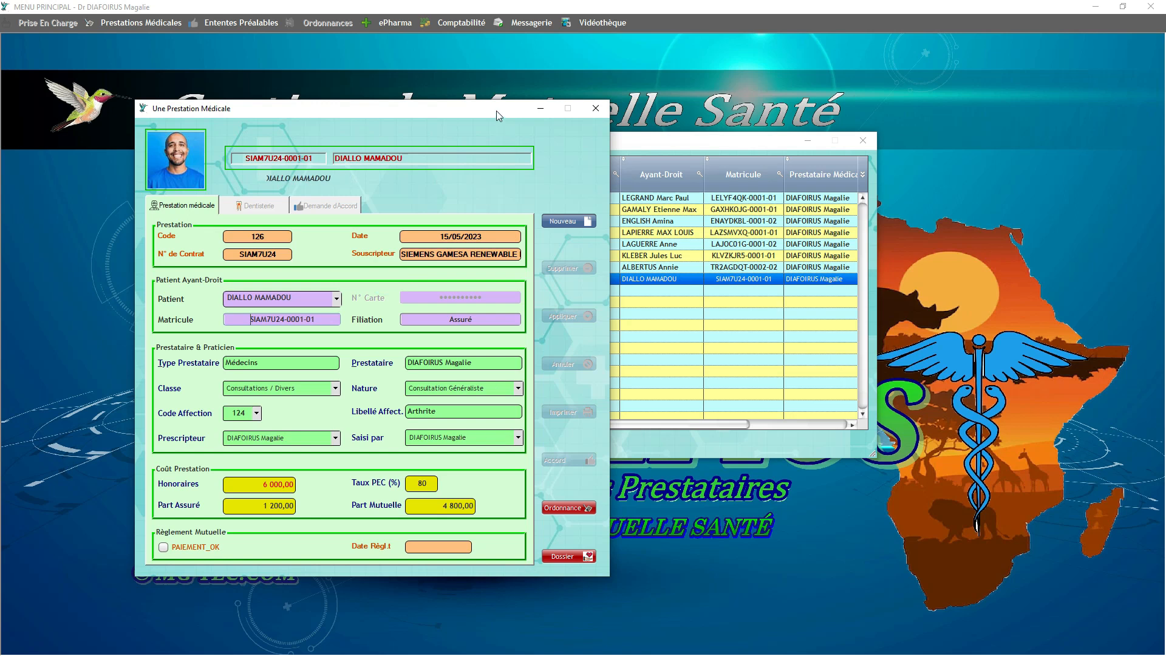
left_click_drag(469, 110, 693, 99)
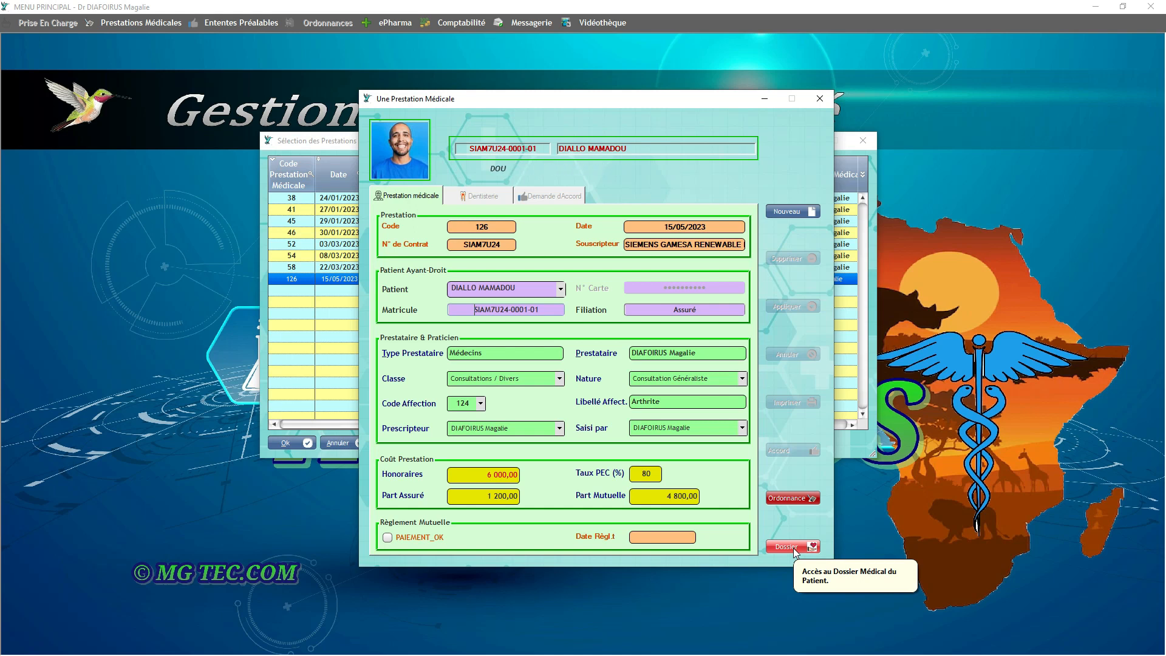
left_click(793, 549)
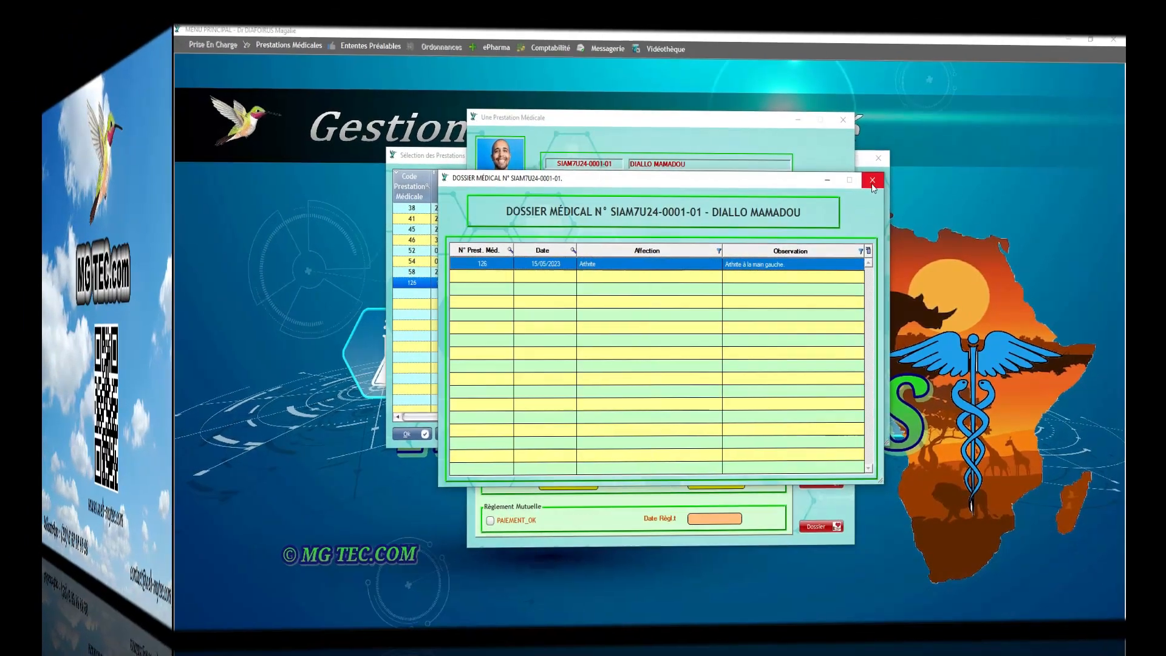
left_click(872, 181)
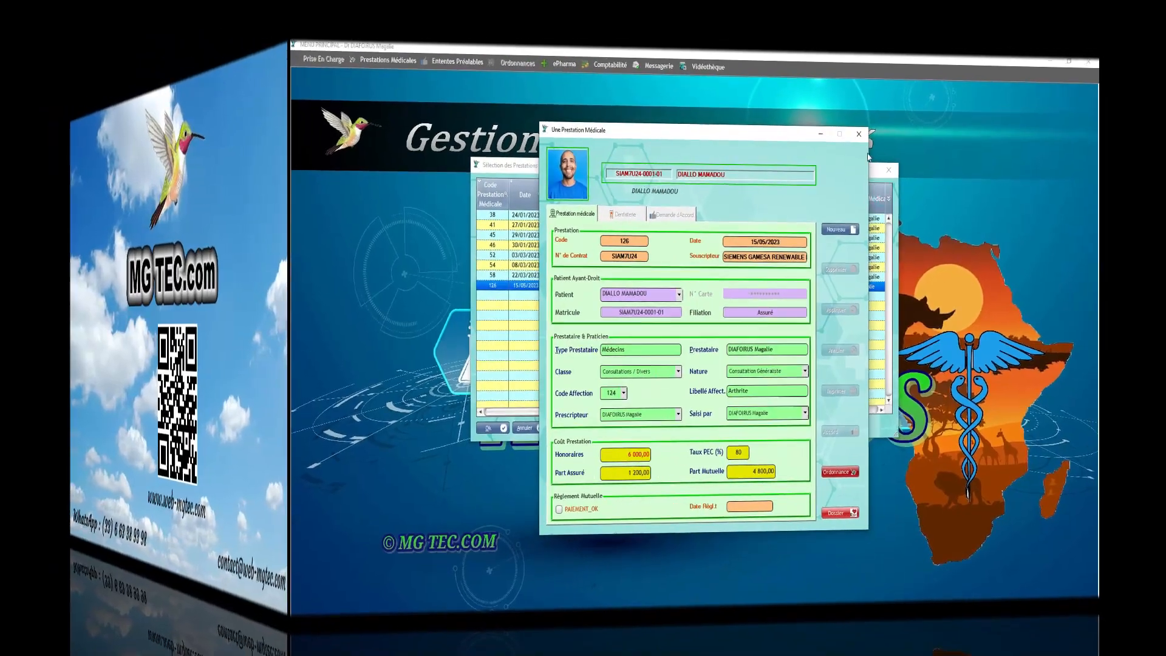
left_click(843, 120)
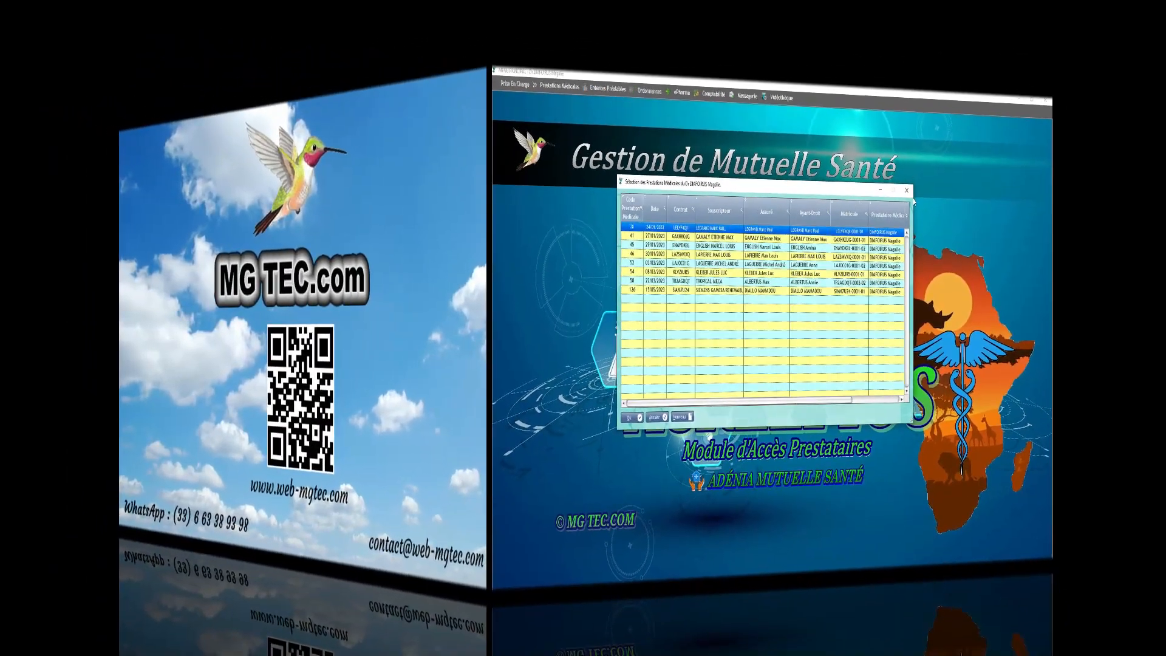